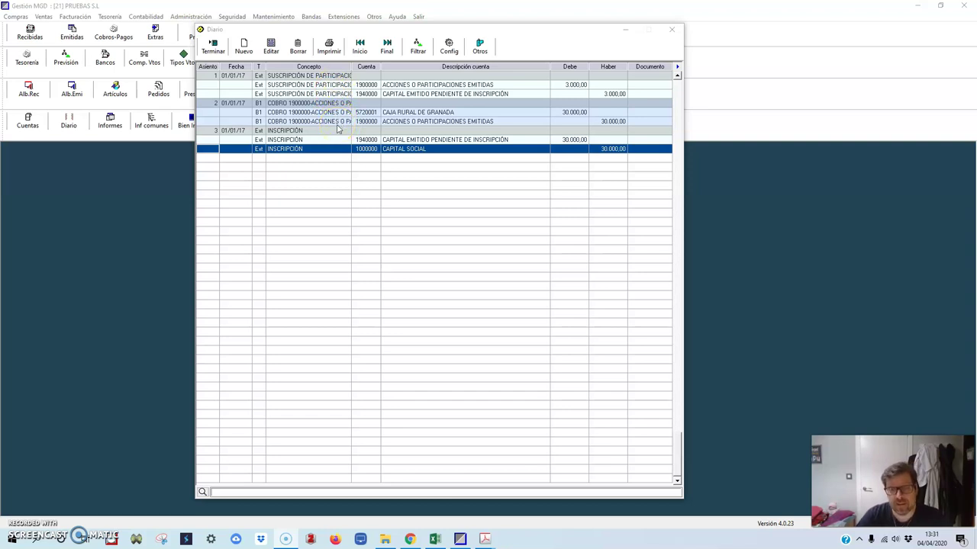
# Step: Show the Excel Libro Diario solution beside the journal's three 01/01/17 capital entries
pyautogui.click(442, 544)
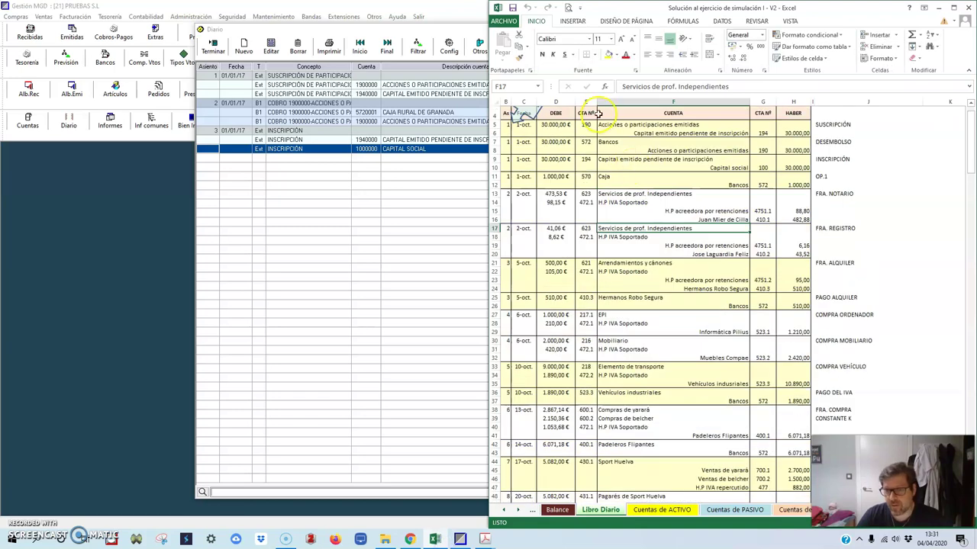
# Step: Compare the solution's first three entries and its 1.000,00 Caja/Bancos lines, then minimize Excel
pyautogui.moveTo(509, 125); pyautogui.dragTo(778, 167)
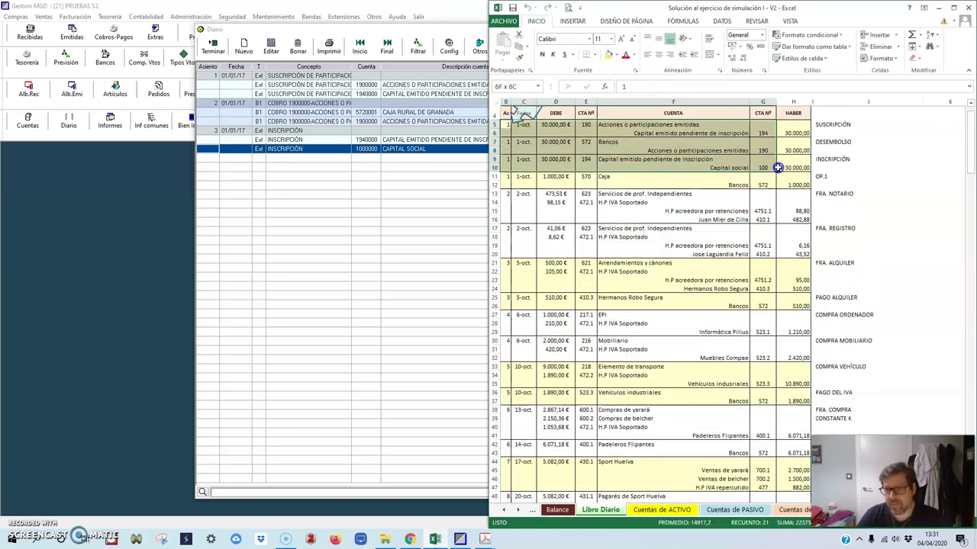
pyautogui.click(674, 183)
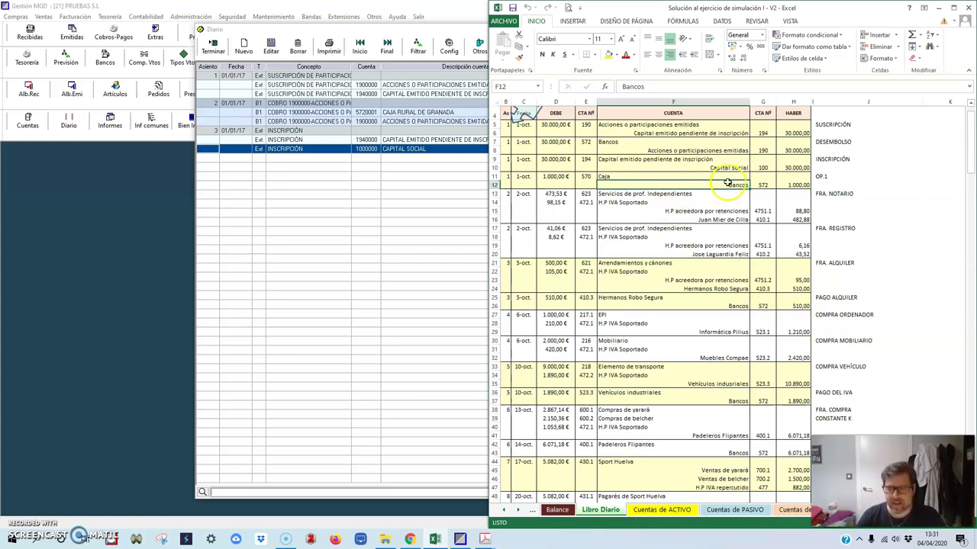
pyautogui.click(725, 180)
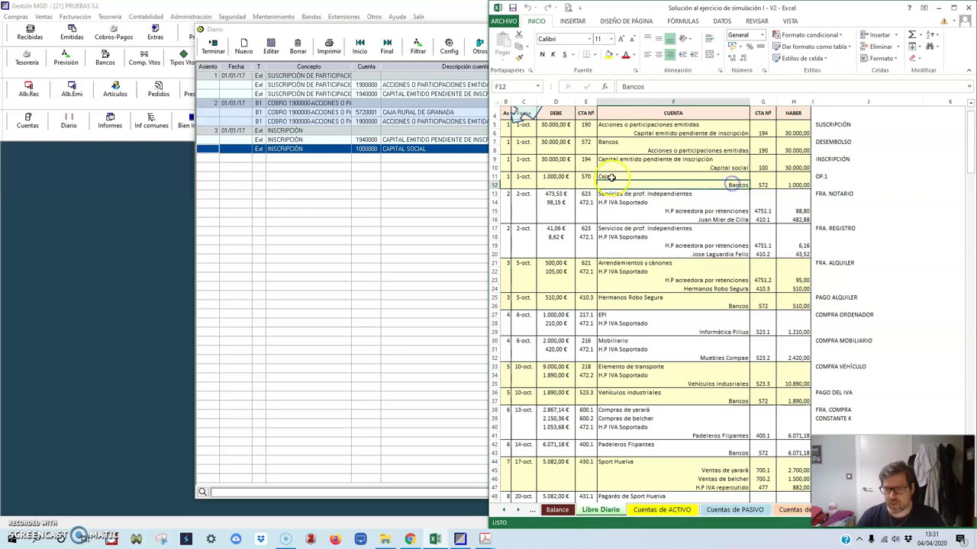
pyautogui.click(935, 9)
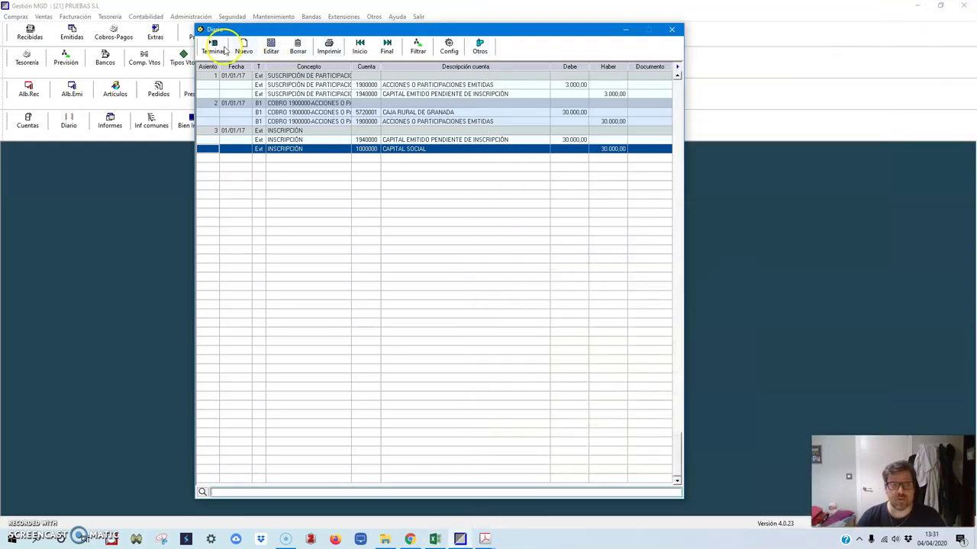
# Step: Close the Diario journal and open the Elija un banco list of accounts
pyautogui.click(214, 42)
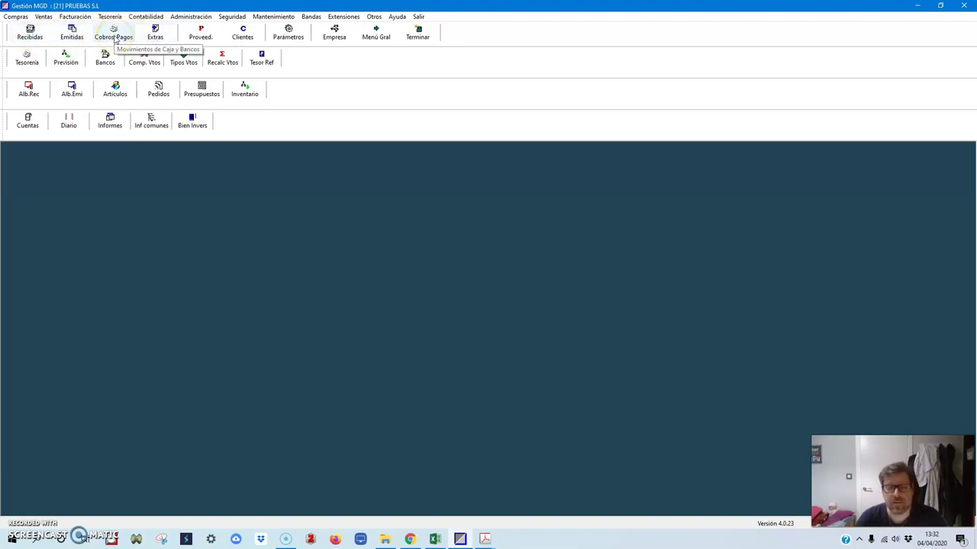
pyautogui.click(114, 38)
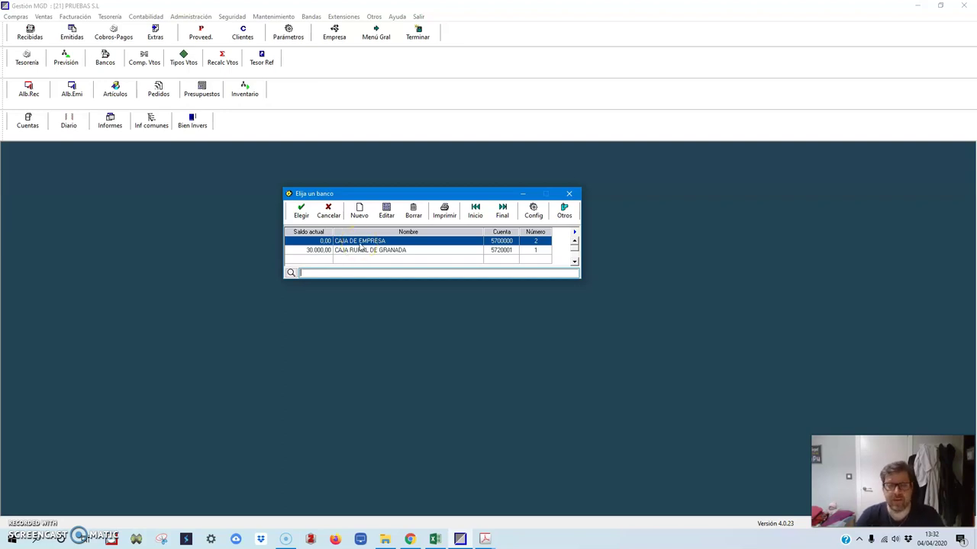
# Step: Start a CAJA DE EMPRESA movement dated 01/01/17 for 1.000 as a transfer from another bank
pyautogui.doubleClick(359, 243)
pyautogui.click(386, 187)
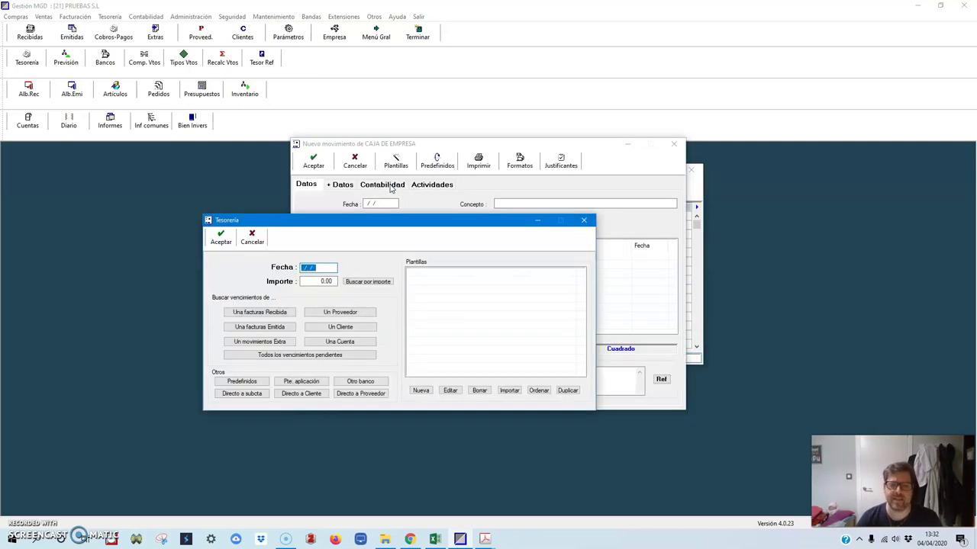
pyautogui.write('01/')
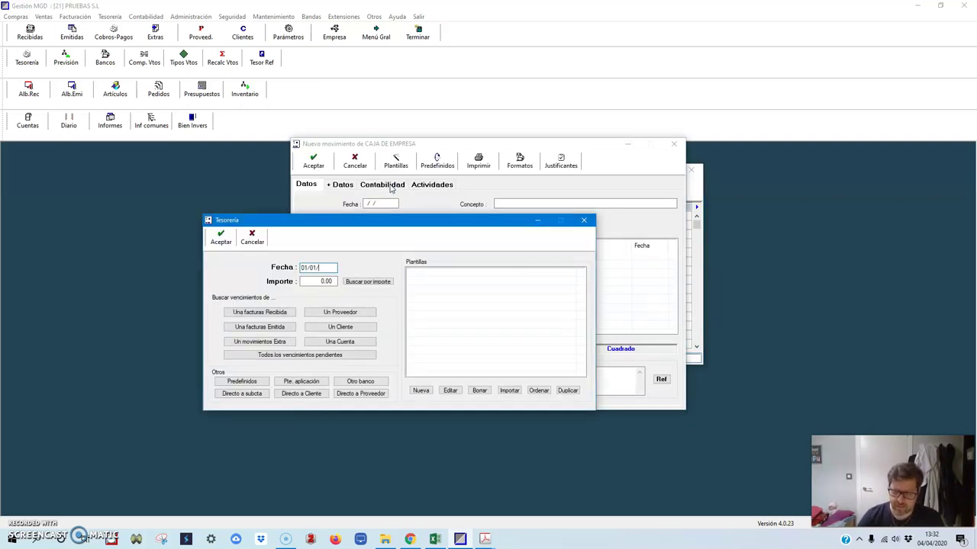
pyautogui.write('01/17')
pyautogui.press('Return')
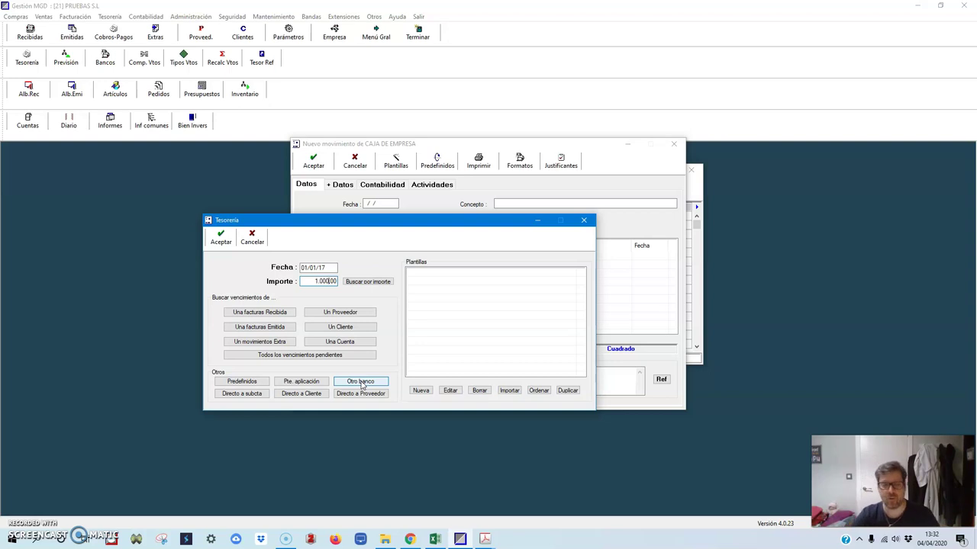
pyautogui.click(361, 383)
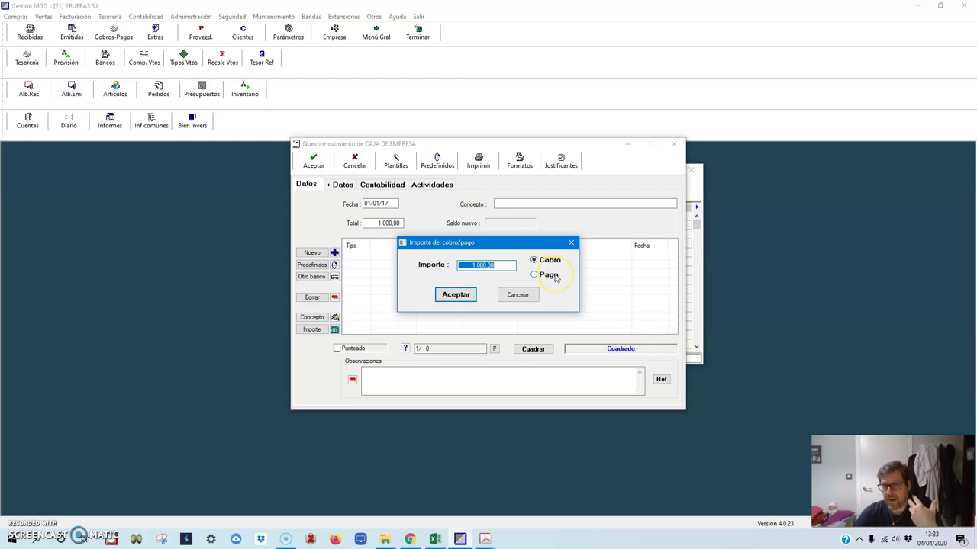
# Step: Keep the transfer as a 1.000,00 Cobro from Caja Rural de Granada
pyautogui.click(552, 263)
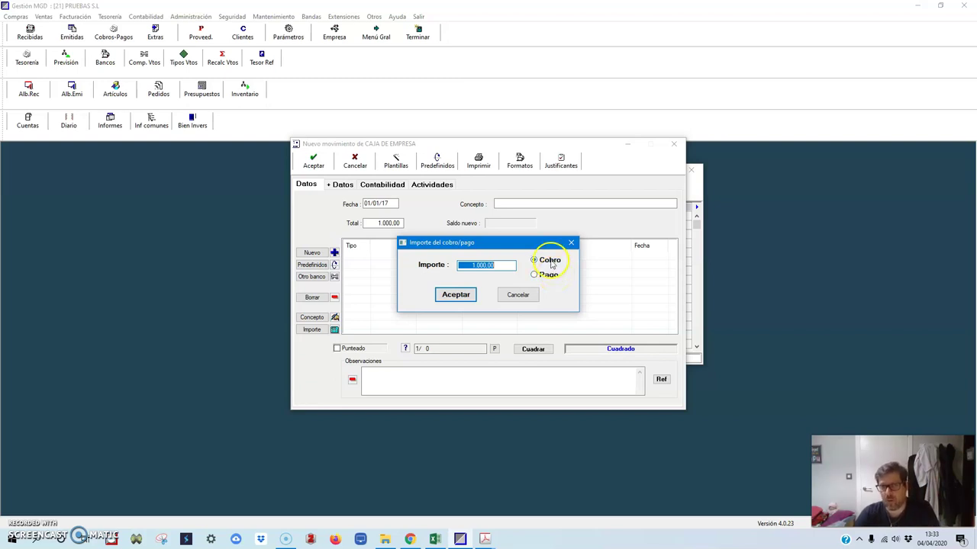
pyautogui.click(491, 267)
pyautogui.click(462, 296)
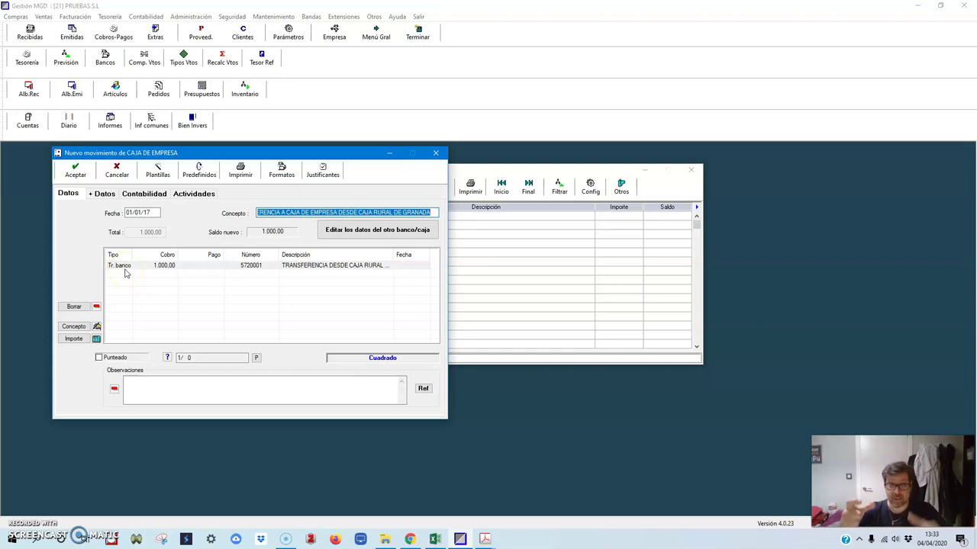
# Step: Check the entry debiting 5700000 and crediting 5720001, then save the movement
pyautogui.click(142, 193)
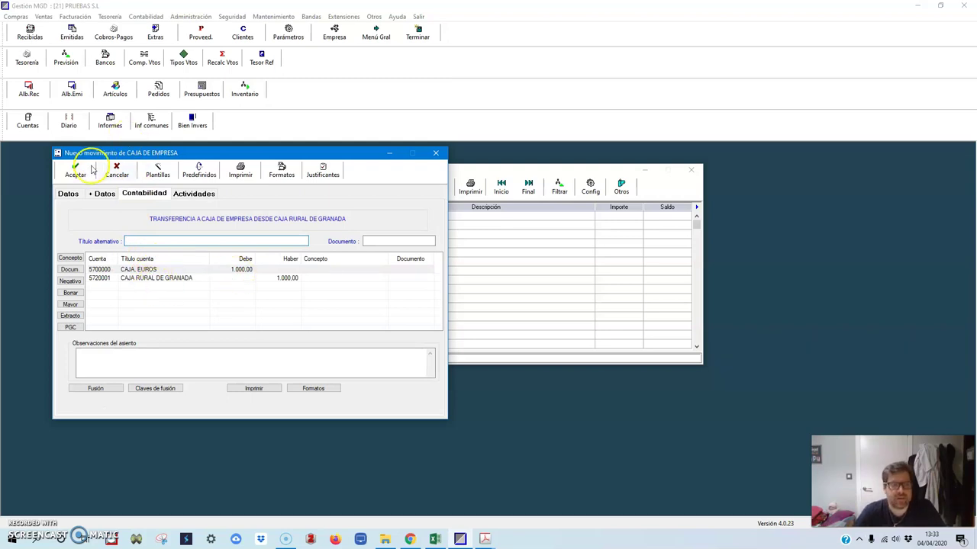
pyautogui.click(68, 193)
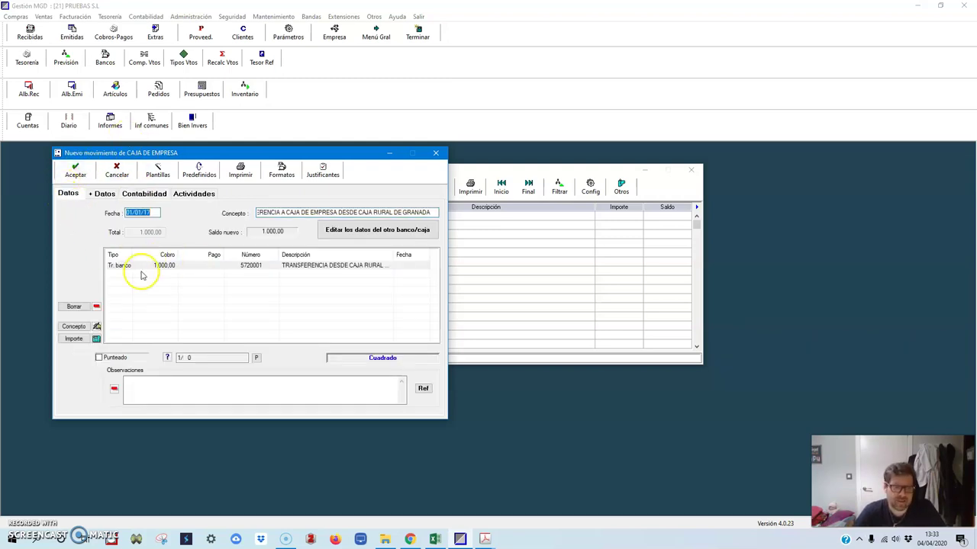
pyautogui.click(76, 174)
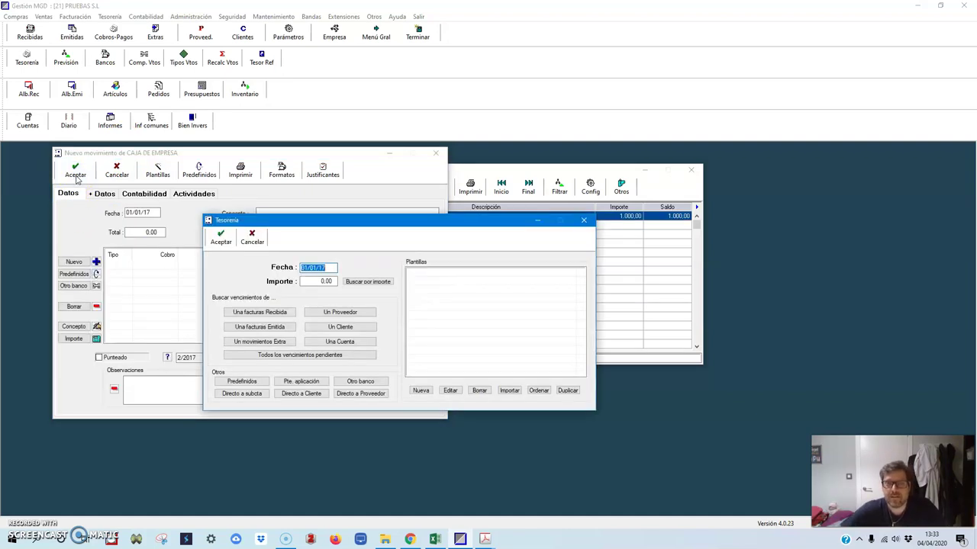
pyautogui.click(249, 243)
pyautogui.click(249, 242)
# Step: Close the cash-box movements list and bank chooser, and open the Diario journal
pyautogui.click(349, 186)
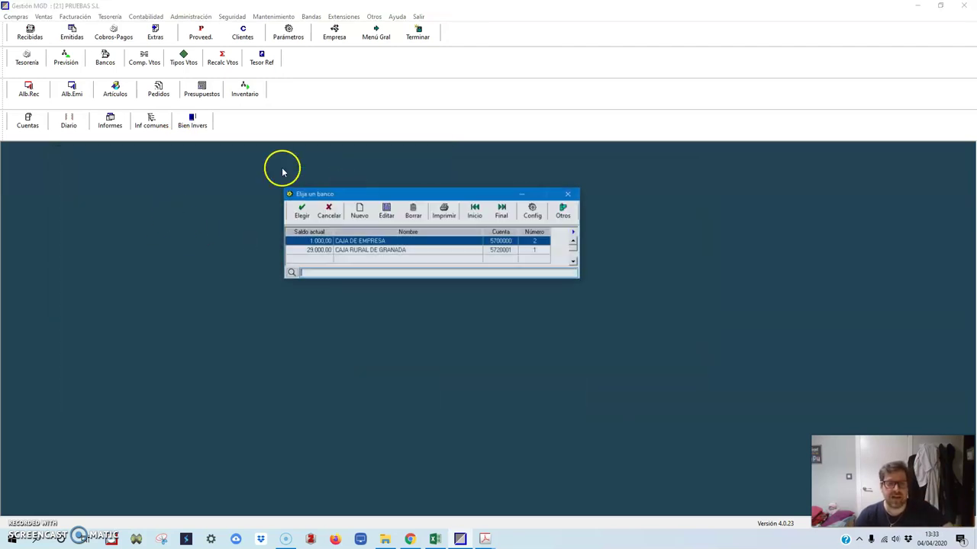
pyautogui.click(327, 212)
pyautogui.click(68, 122)
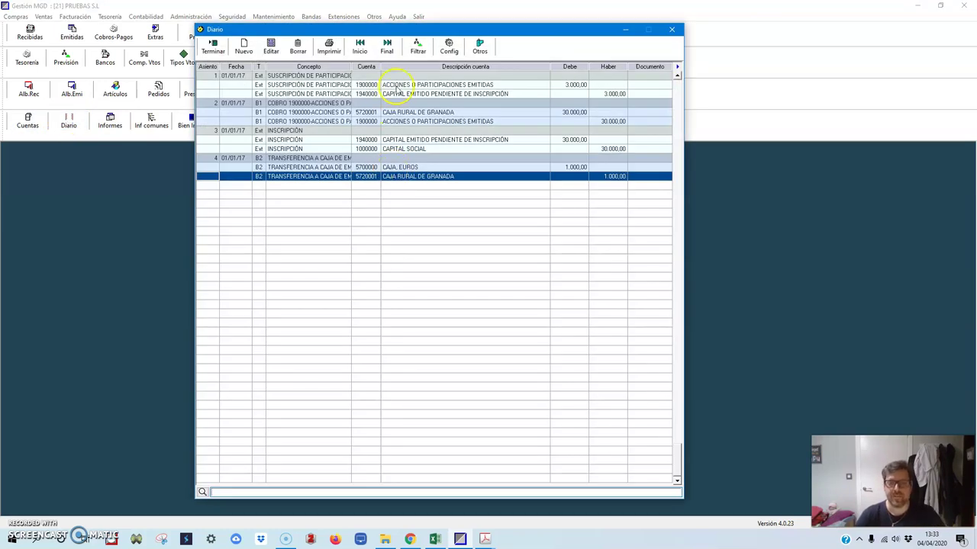
# Step: Inspect journal entry 4, the 1.000,00 CAJA transfer, and bring back the Excel solution
pyautogui.click(399, 103)
pyautogui.click(407, 140)
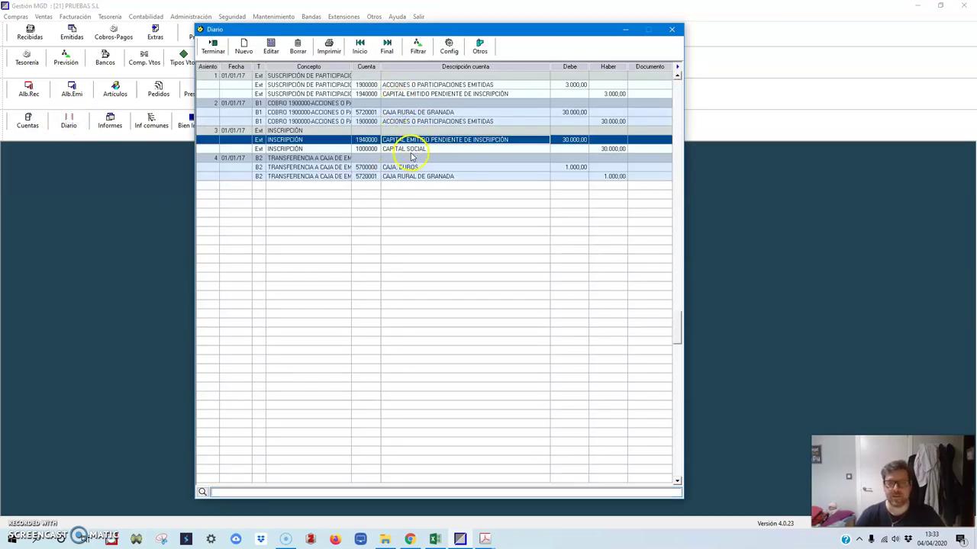
pyautogui.click(422, 107)
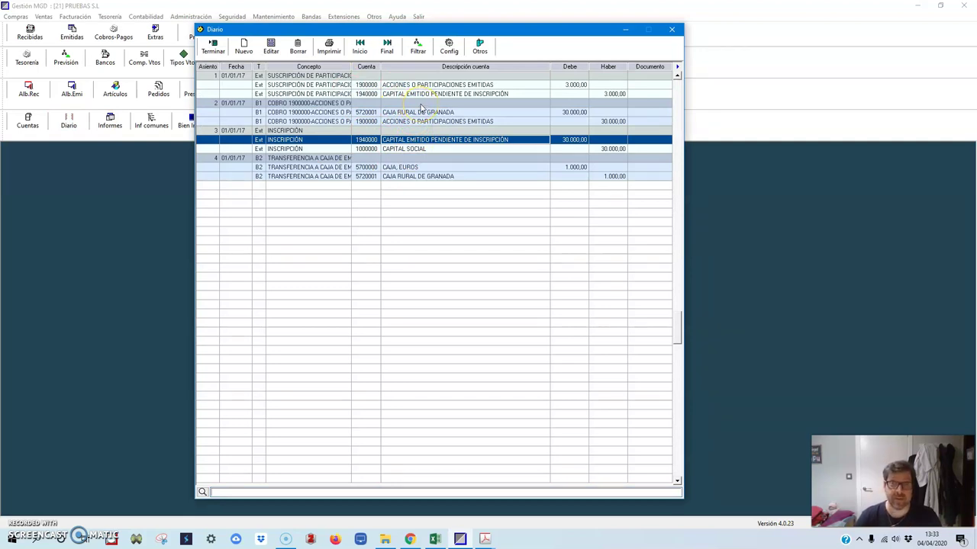
pyautogui.click(405, 167)
pyautogui.click(435, 540)
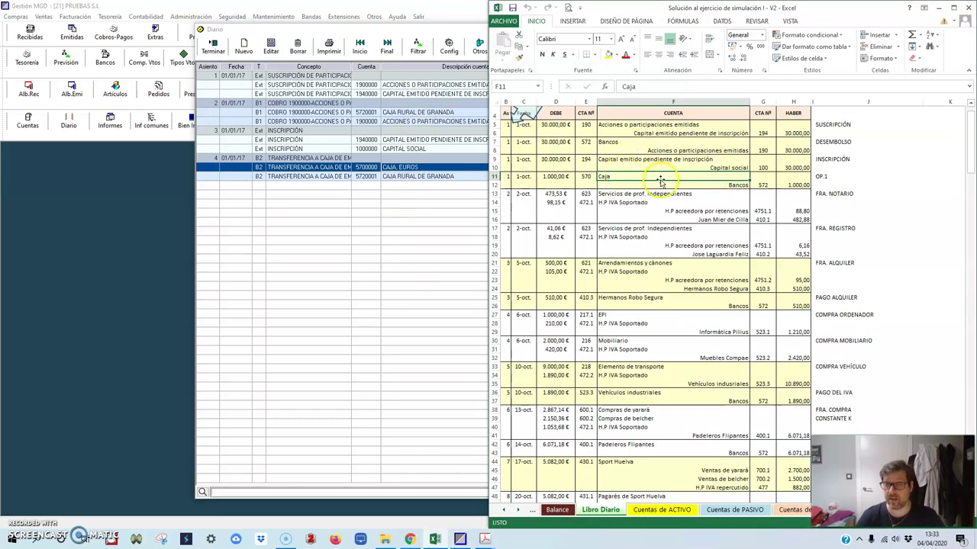
# Step: Compare the cash entry with the solution's F14 line, then minimize Excel and close the journal
pyautogui.click(633, 202)
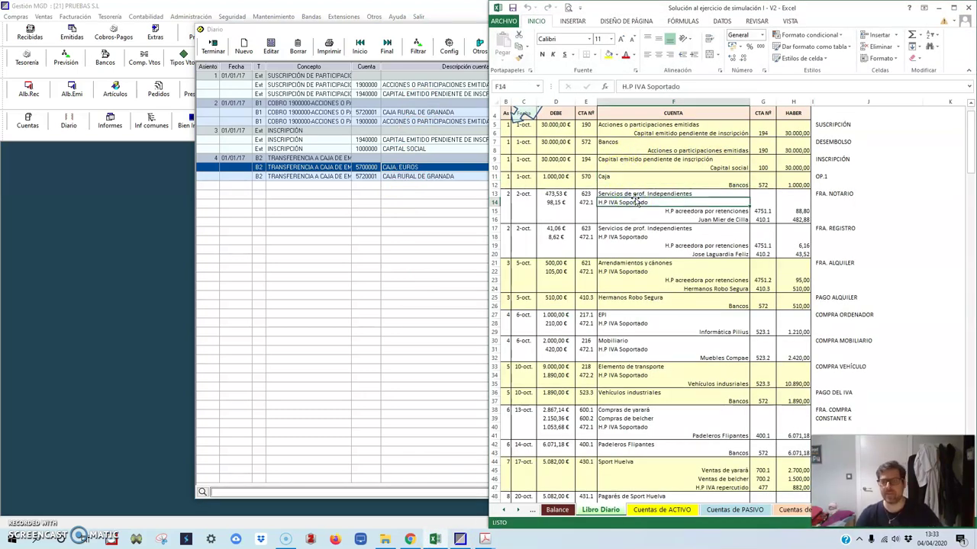
pyautogui.click(938, 10)
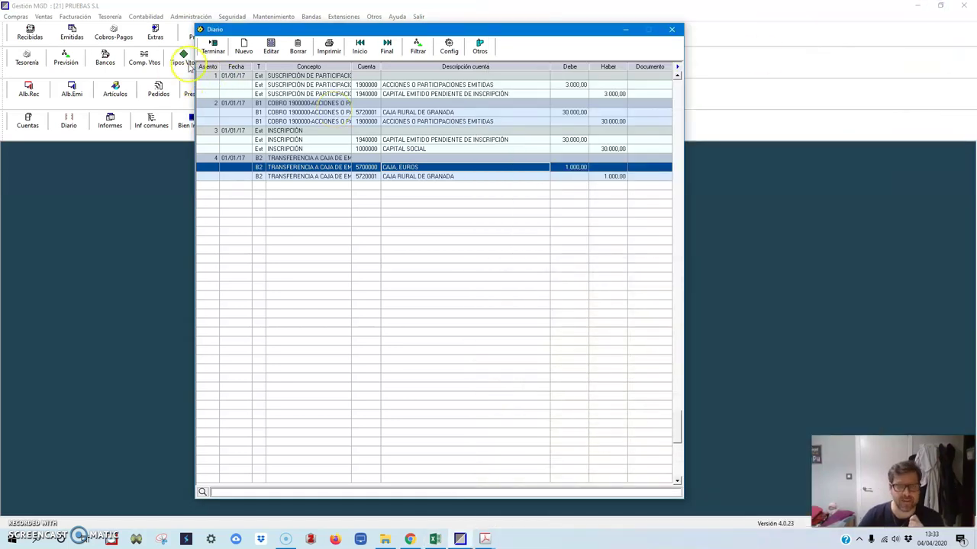
pyautogui.click(213, 45)
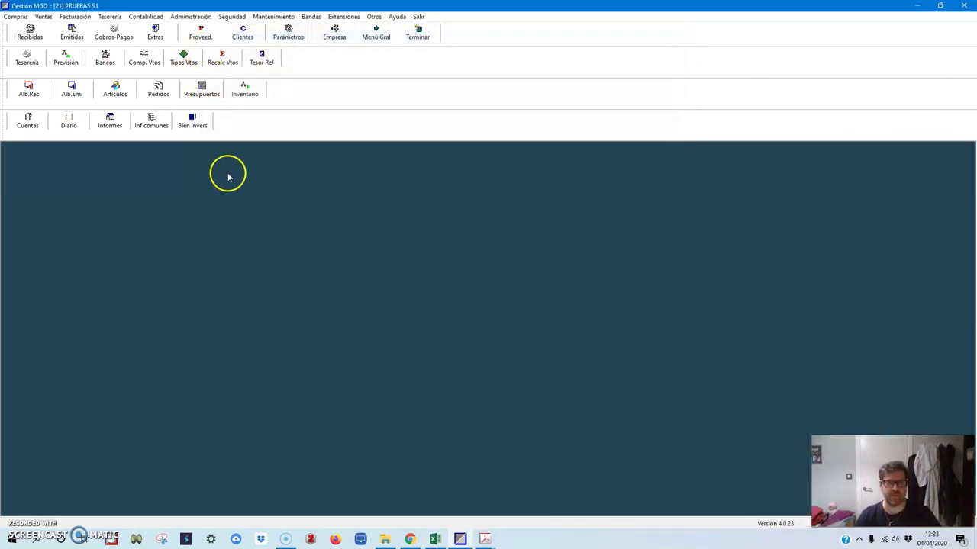
# Step: Look through the Facturas receipts and open '2. Factura de Notario - Constitución.pdf' (482,88 total)
pyautogui.click(384, 540)
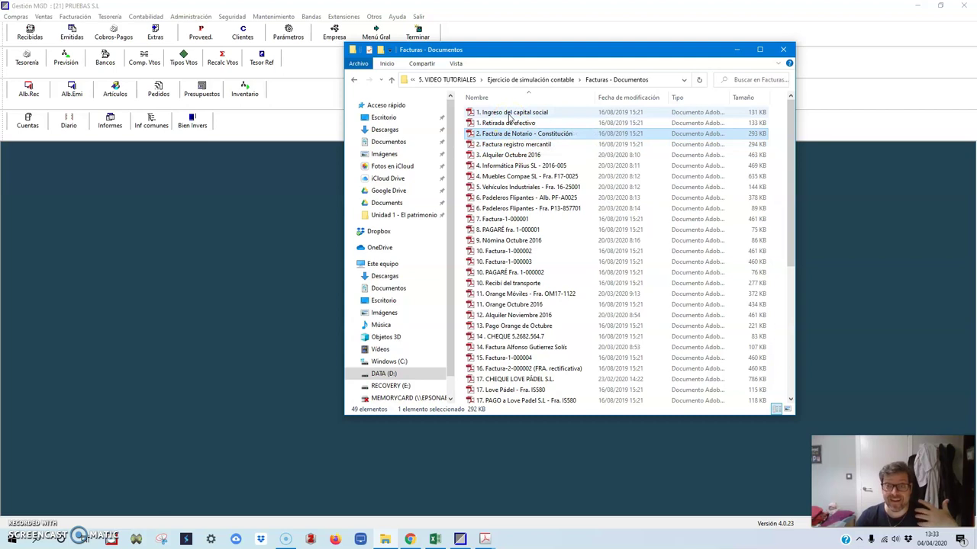
pyautogui.doubleClick(509, 113)
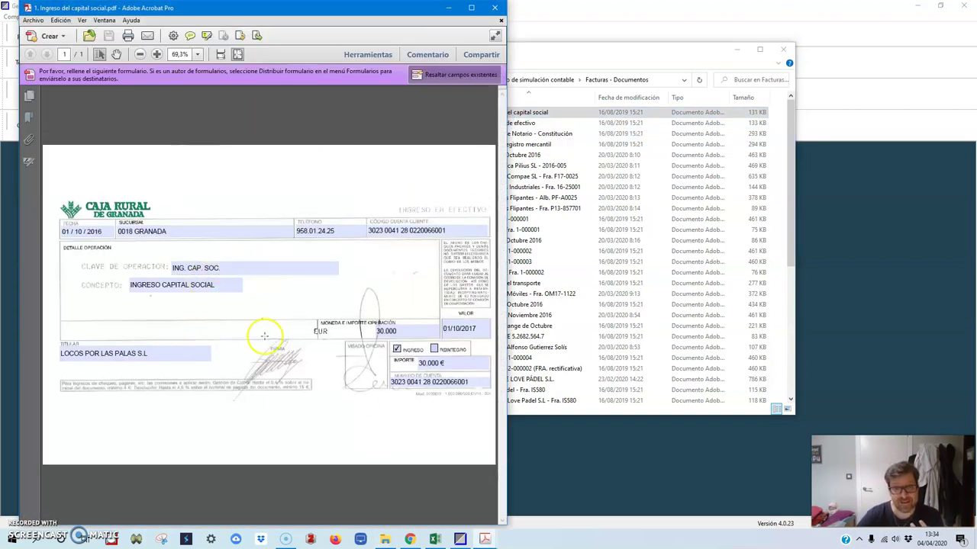
pyautogui.click(497, 14)
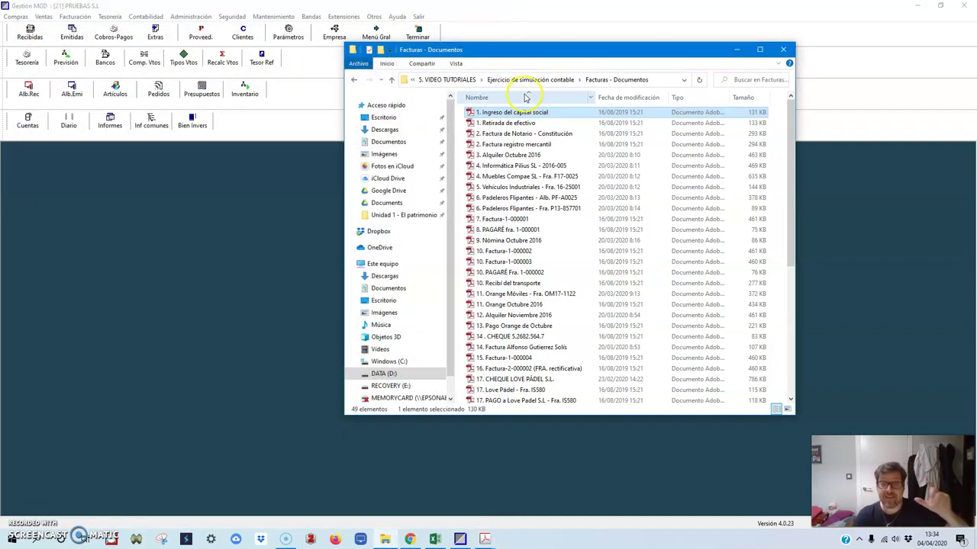
pyautogui.doubleClick(517, 123)
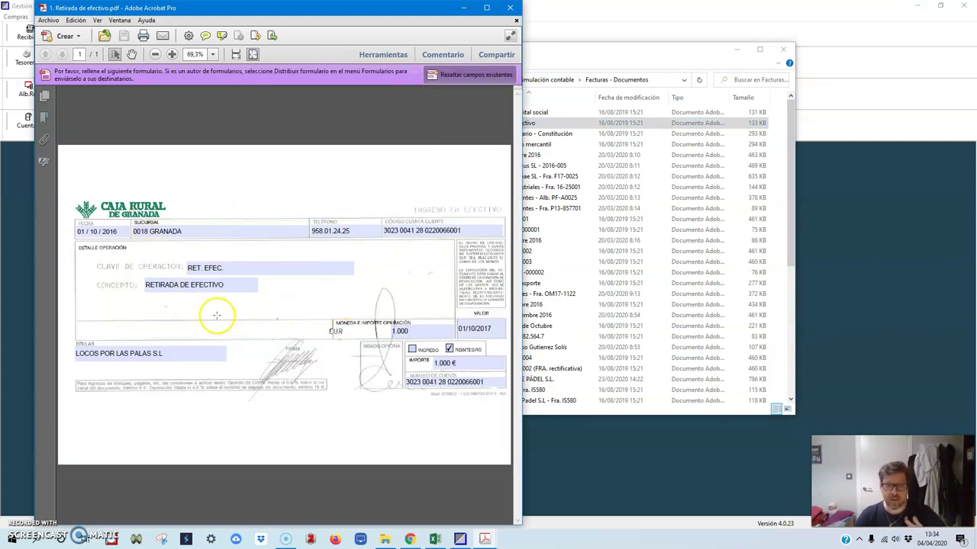
pyautogui.click(510, 8)
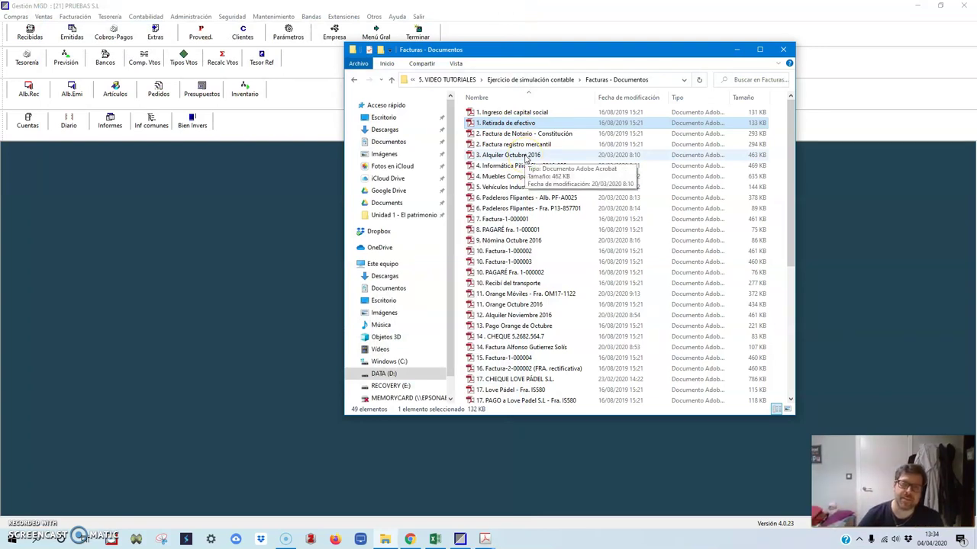
pyautogui.doubleClick(546, 134)
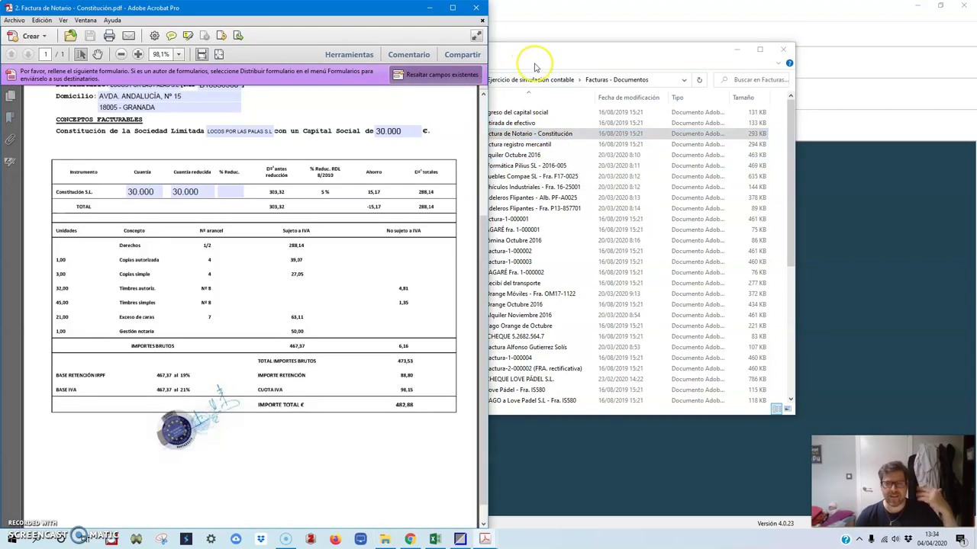
# Step: Minimize Explorer and show the Excel solution beside the notary invoice
pyautogui.click(737, 49)
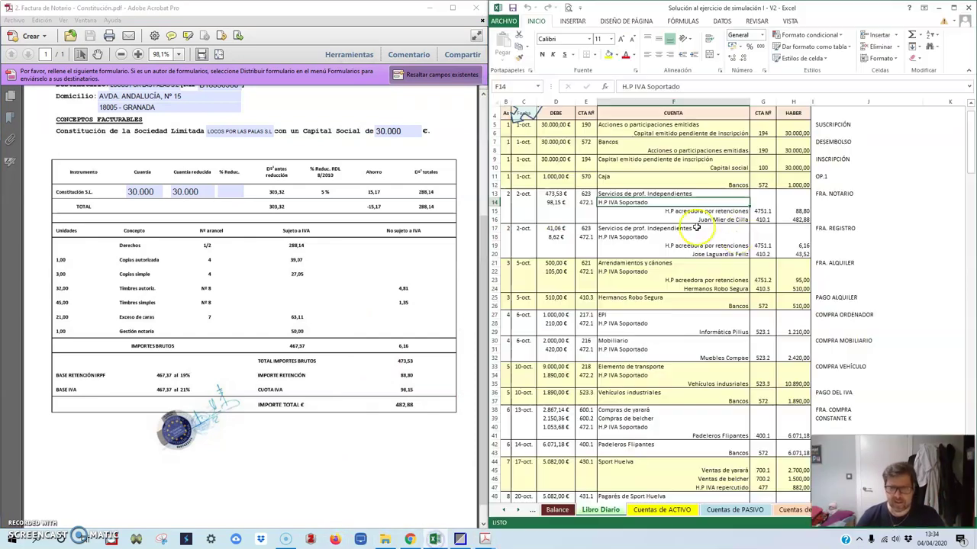
pyautogui.click(435, 540)
pyautogui.scroll(1, 198, 217)
pyautogui.click(480, 276)
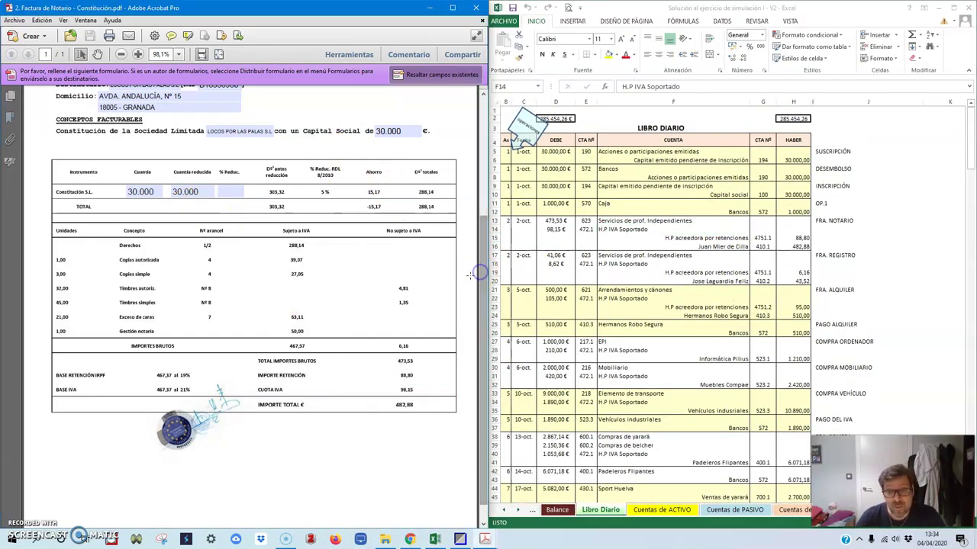
pyautogui.scroll(1, 481, 277)
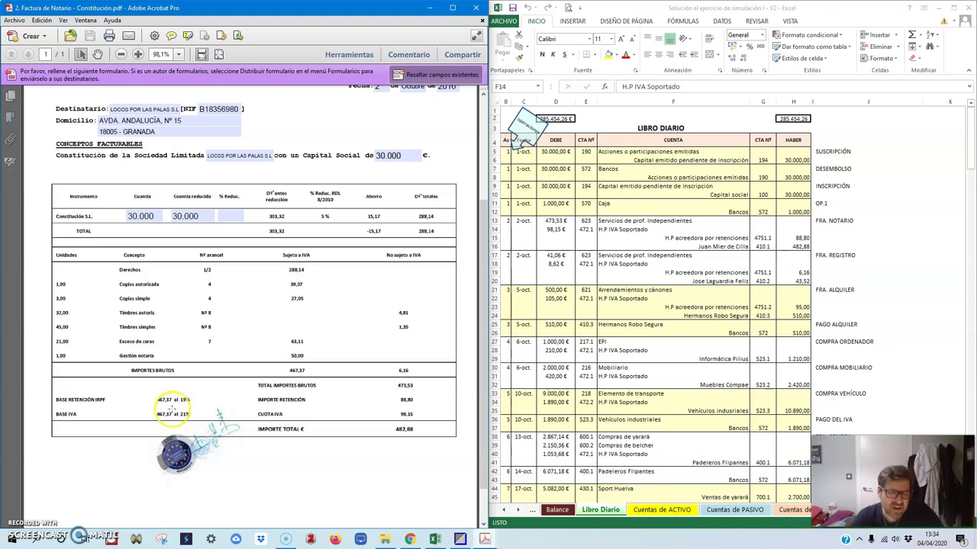
# Step: Review the notary's tax ID on the invoice, minimize Excel, and snap Acrobat to the right half
pyautogui.click(133, 401)
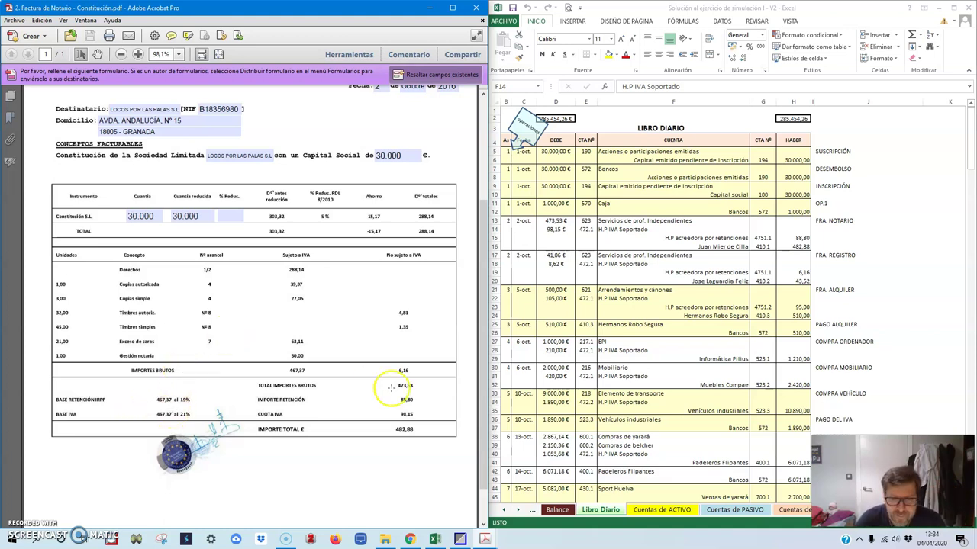
pyautogui.moveTo(483, 419); pyautogui.dragTo(474, 324)
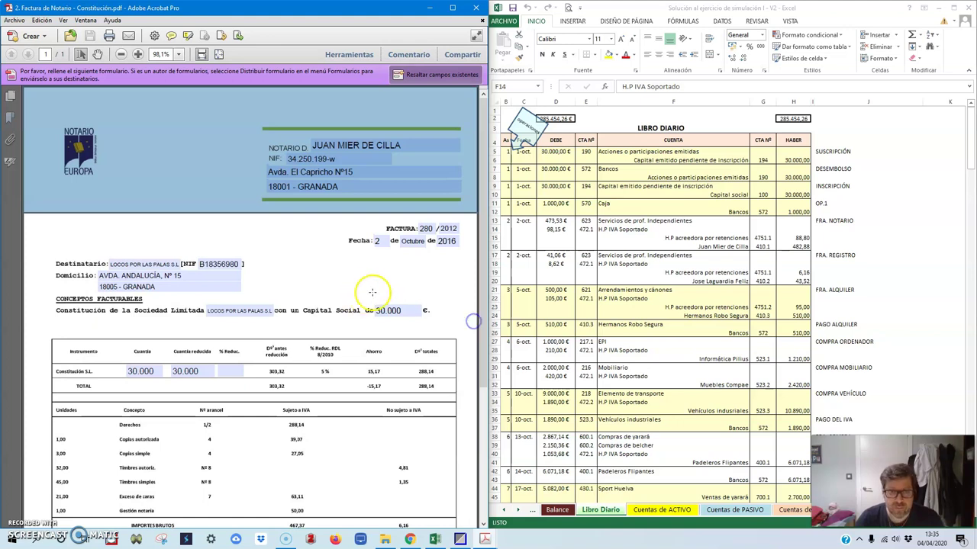
pyautogui.click(191, 187)
pyautogui.click(313, 159)
pyautogui.click(252, 177)
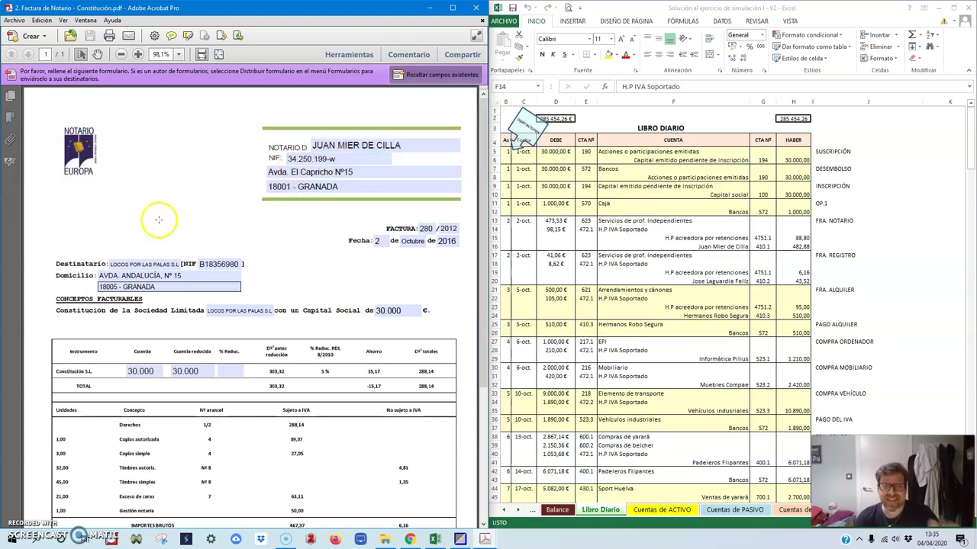
pyautogui.click(935, 11)
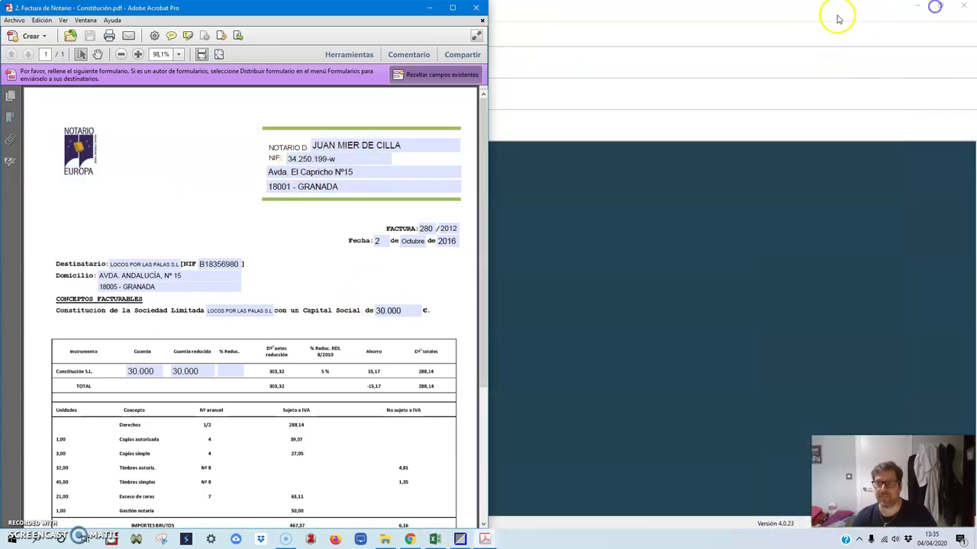
pyautogui.moveTo(381, 8); pyautogui.dragTo(976, 11)
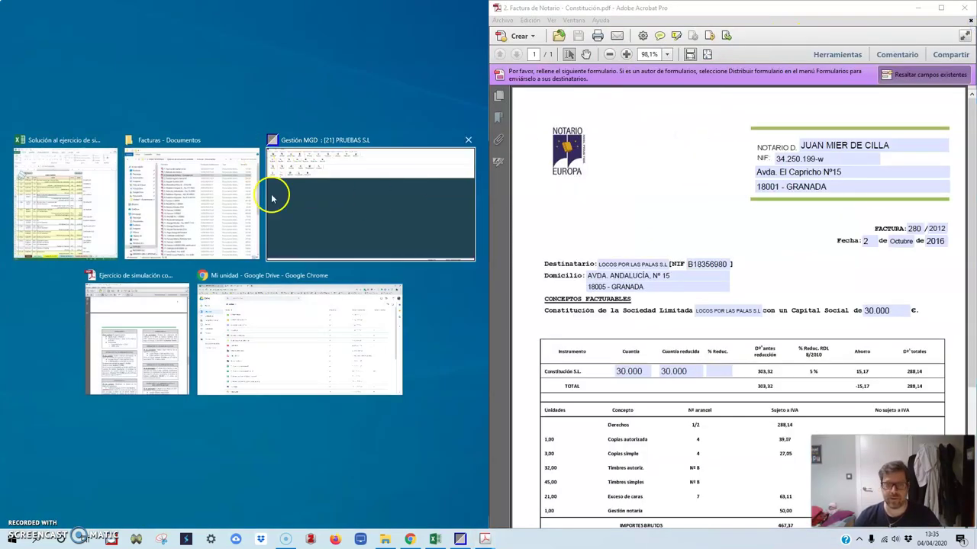
# Step: Snap Gestión MGD to the left half and open the Recibidas list to start a new invoice
pyautogui.click(320, 196)
pyautogui.click(693, 274)
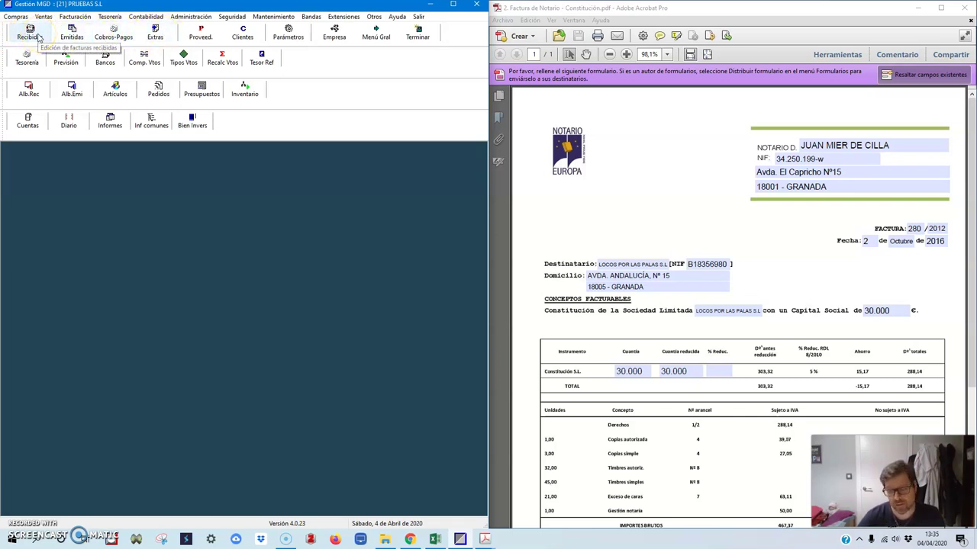
pyautogui.click(38, 36)
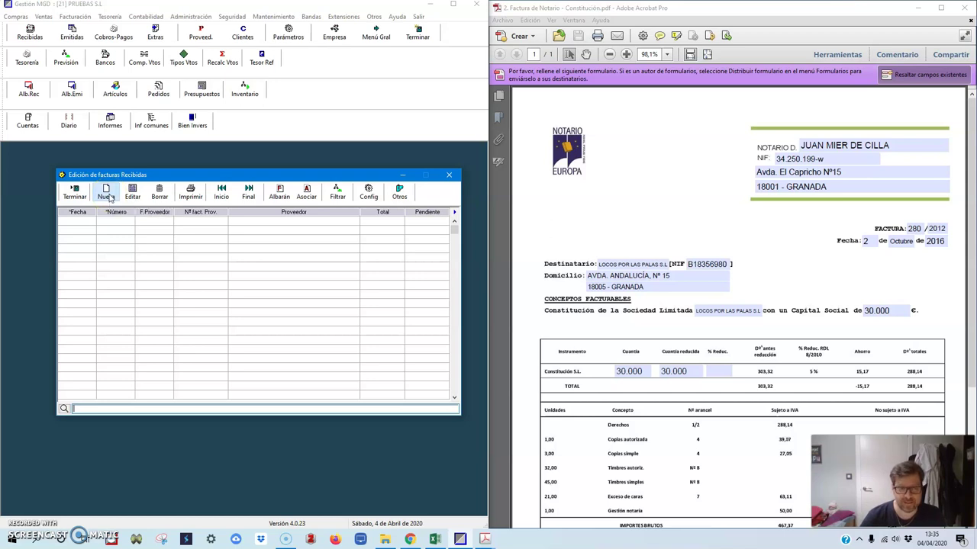
pyautogui.click(111, 198)
# Step: Start a new received invoice and open a blank Acreedor-type supplier record for the notary
pyautogui.click(487, 225)
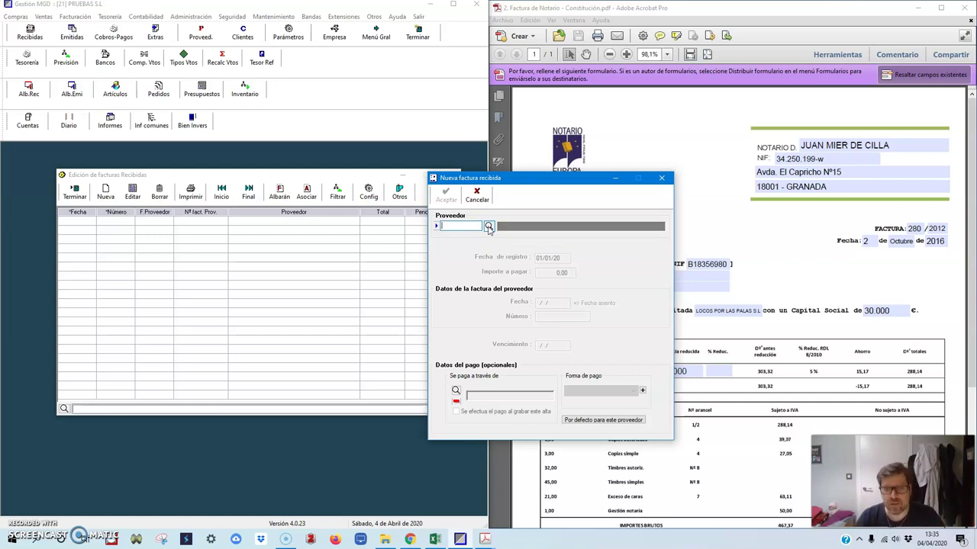
pyautogui.click(489, 227)
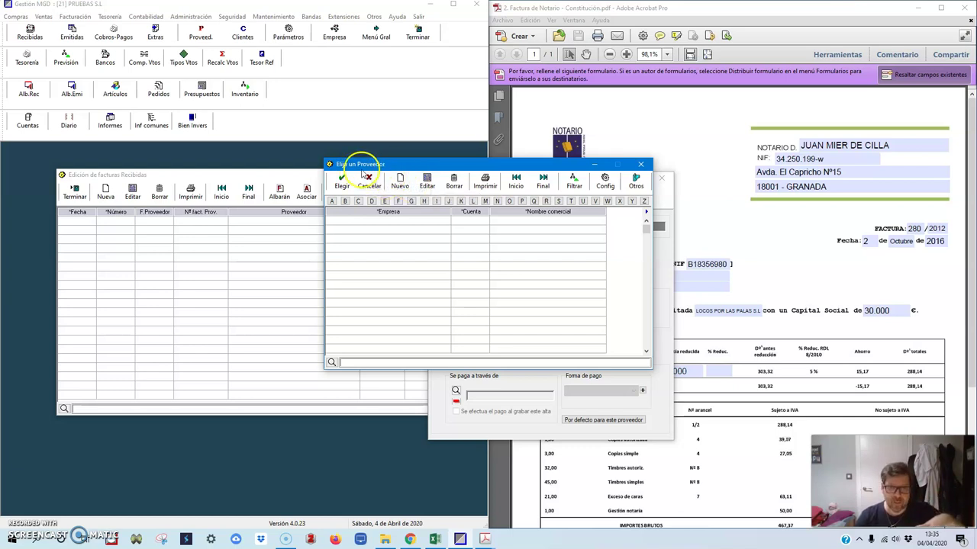
pyautogui.click(400, 185)
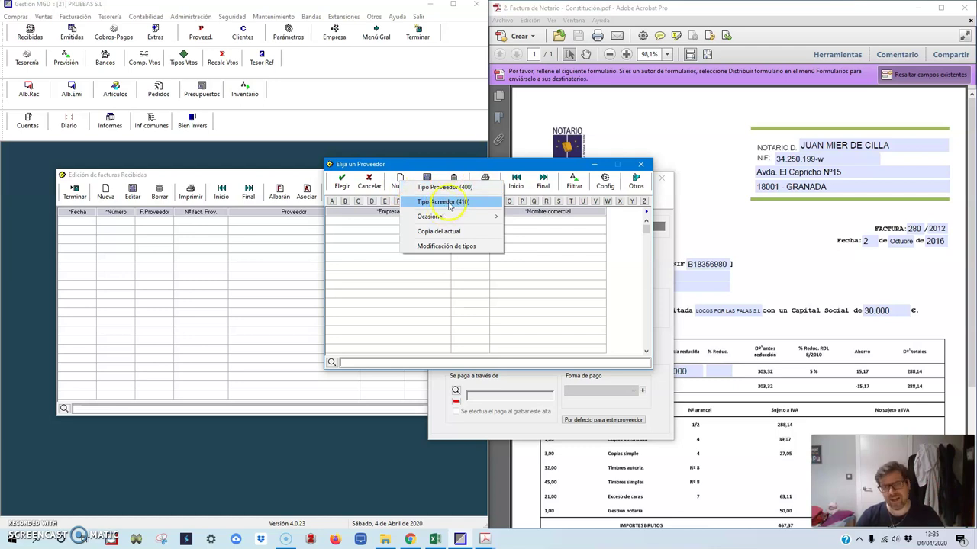
pyautogui.click(450, 203)
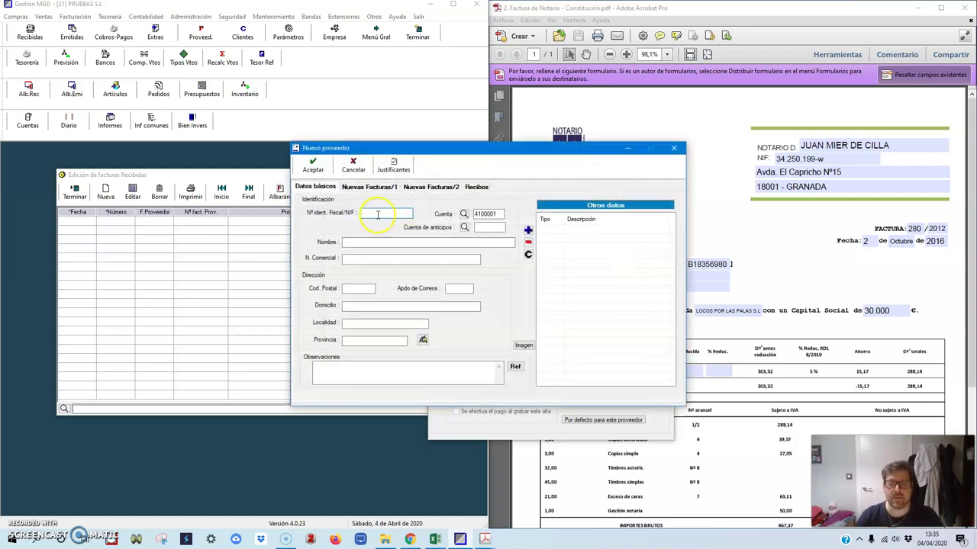
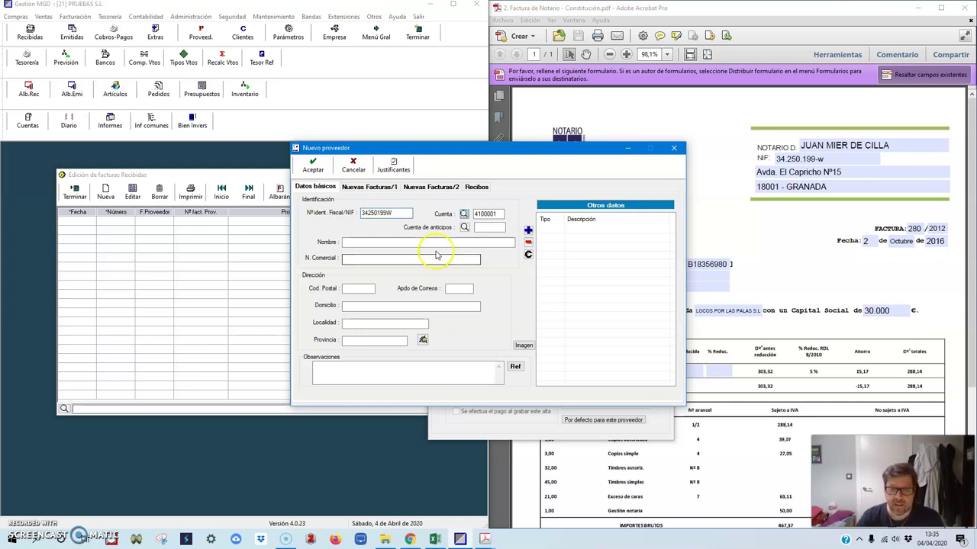
# Step: Enter the notary's tax ID, keep account 4100001 and pick advances account 4070000
pyautogui.click(482, 214)
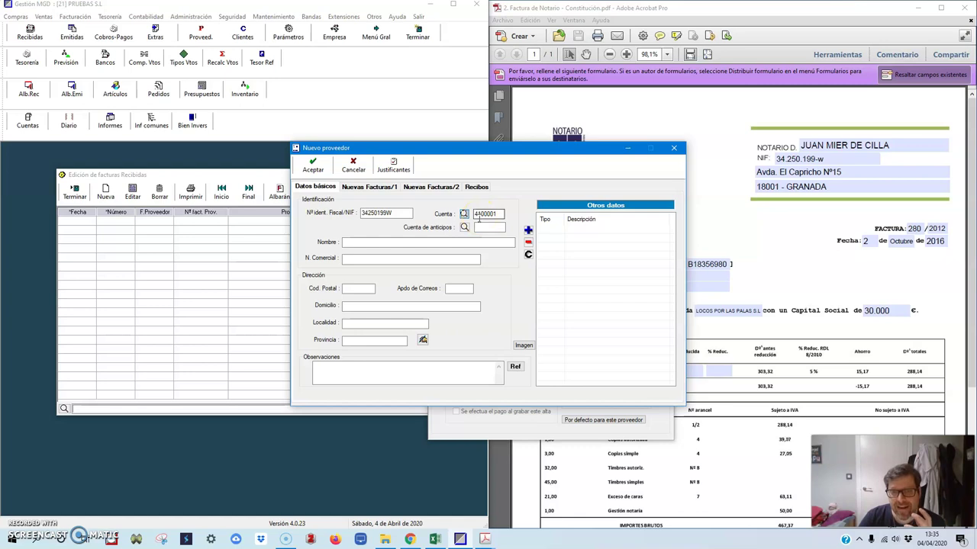
pyautogui.click(493, 215)
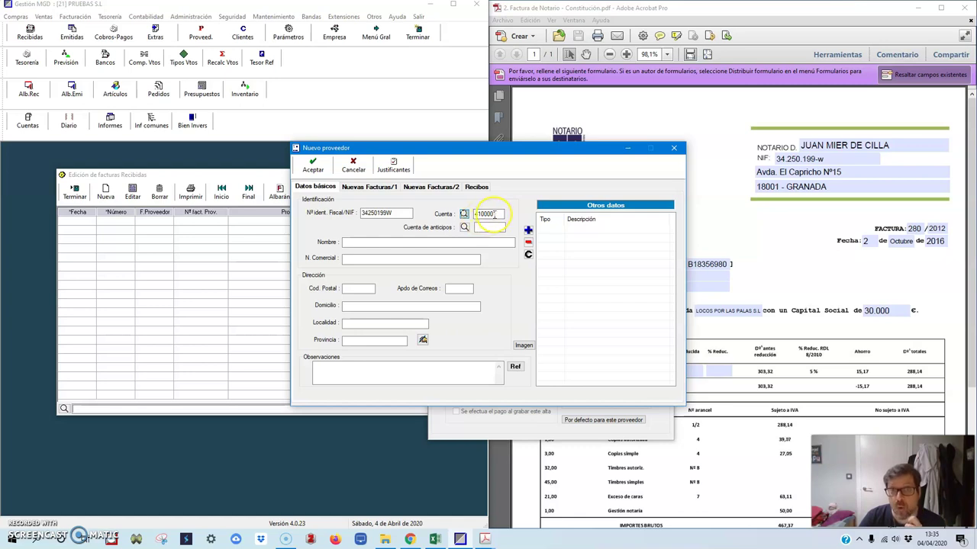
pyautogui.click(476, 228)
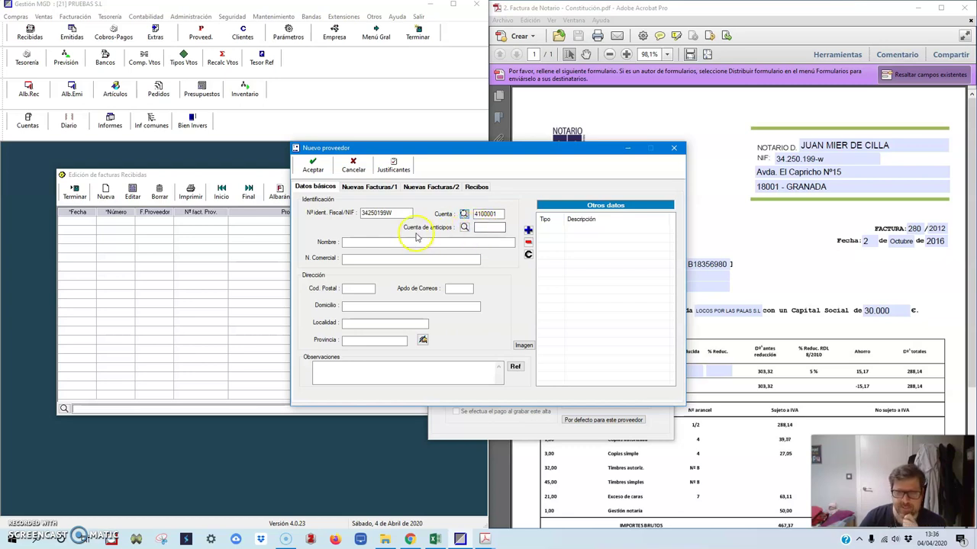
pyautogui.click(476, 228)
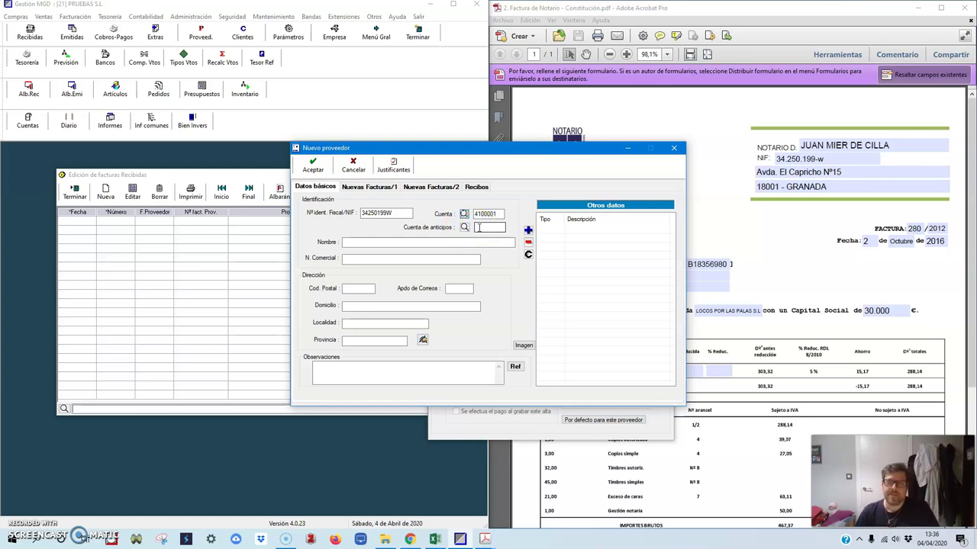
pyautogui.click(465, 228)
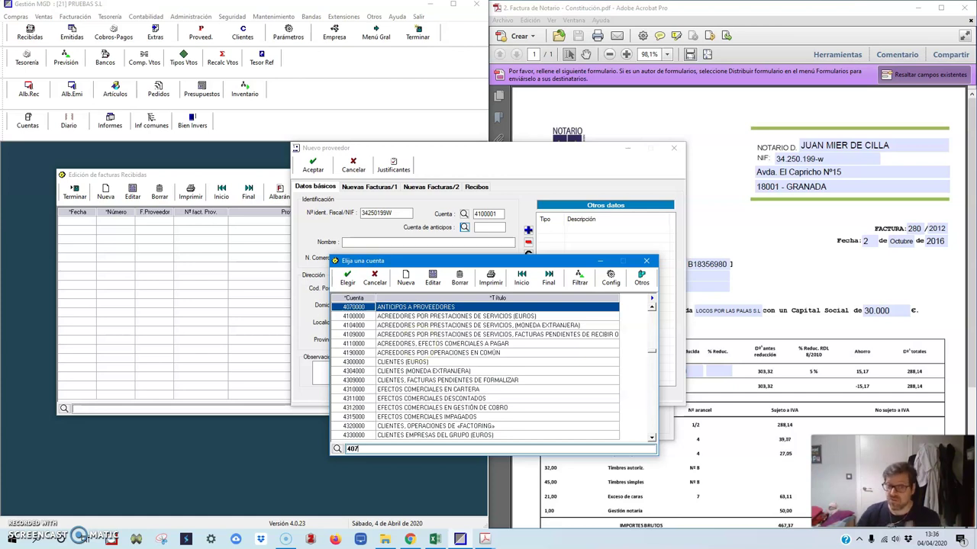
pyautogui.click(345, 284)
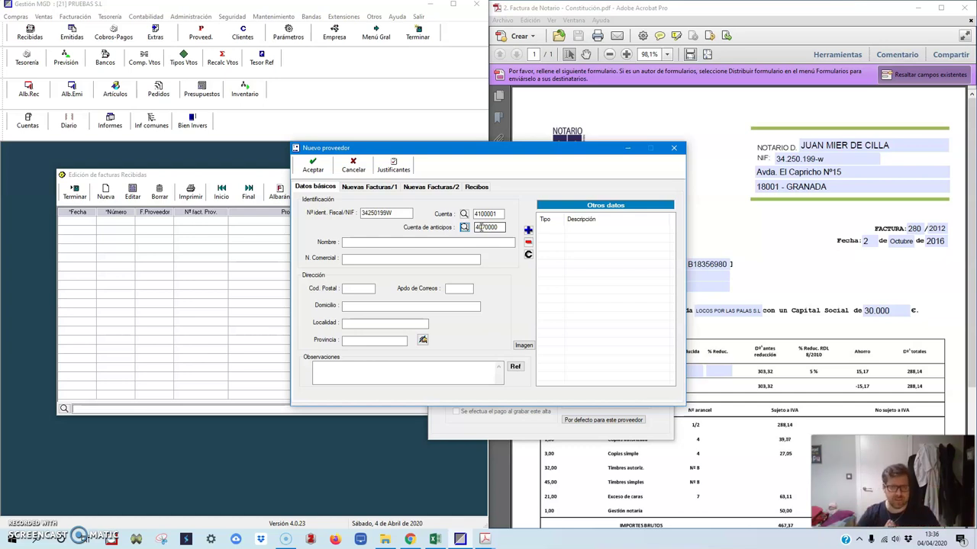
pyautogui.click(323, 150)
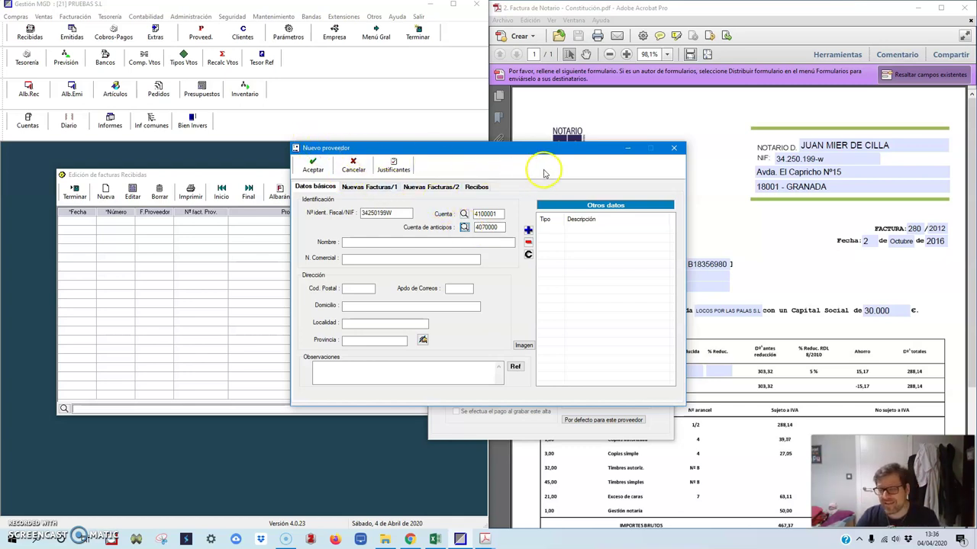
pyautogui.click(485, 229)
# Step: Enter the notary's name as creditor name and copy it into N. Comercial
pyautogui.click(378, 214)
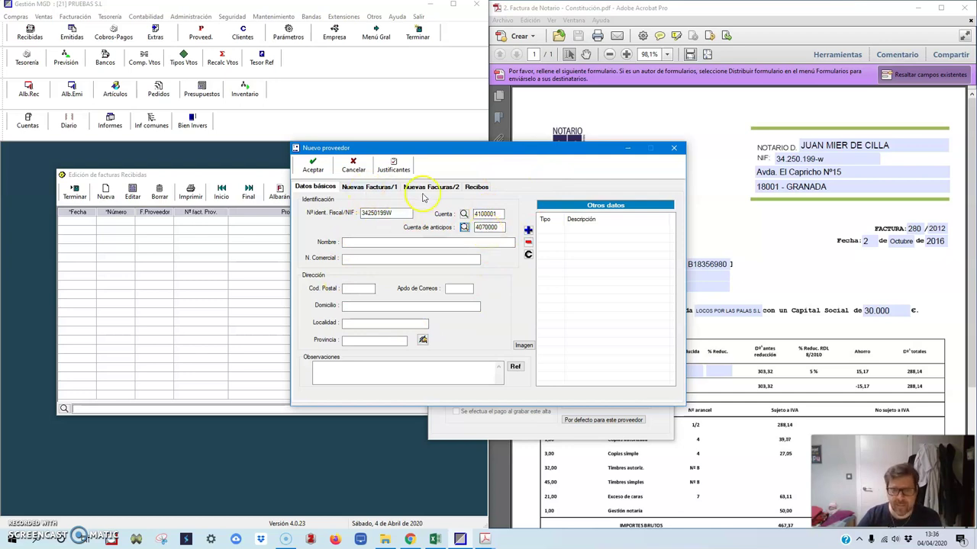
pyautogui.click(353, 243)
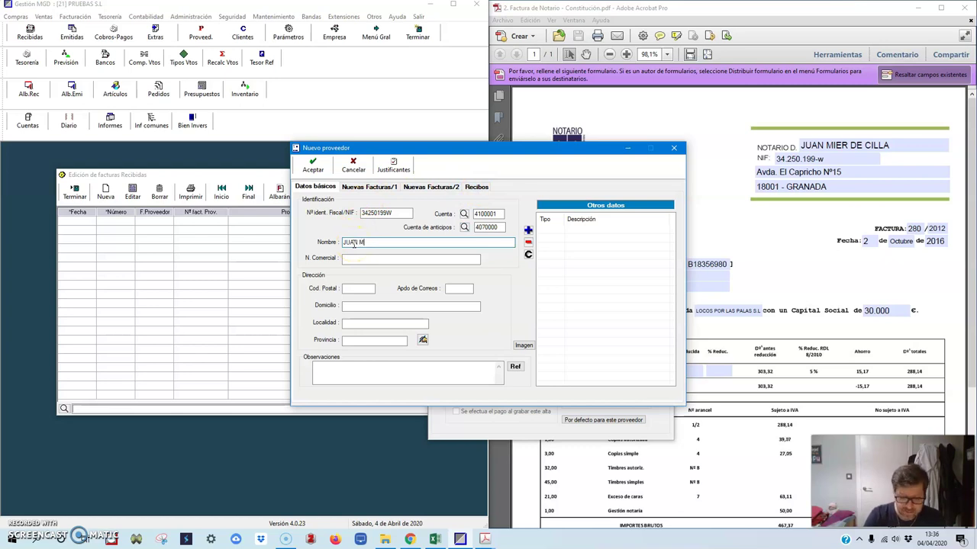
pyautogui.moveTo(412, 243); pyautogui.dragTo(317, 242)
pyautogui.hotkey('ctrl', 'c')
pyautogui.click(374, 258)
pyautogui.hotkey('ctrl', 'v')
# Step: Enter postcode 18001 so GRANADA fills in, then show the Nuevas Facturas/1 defaults
pyautogui.click(359, 288)
pyautogui.write('18')
pyautogui.press('Tab')
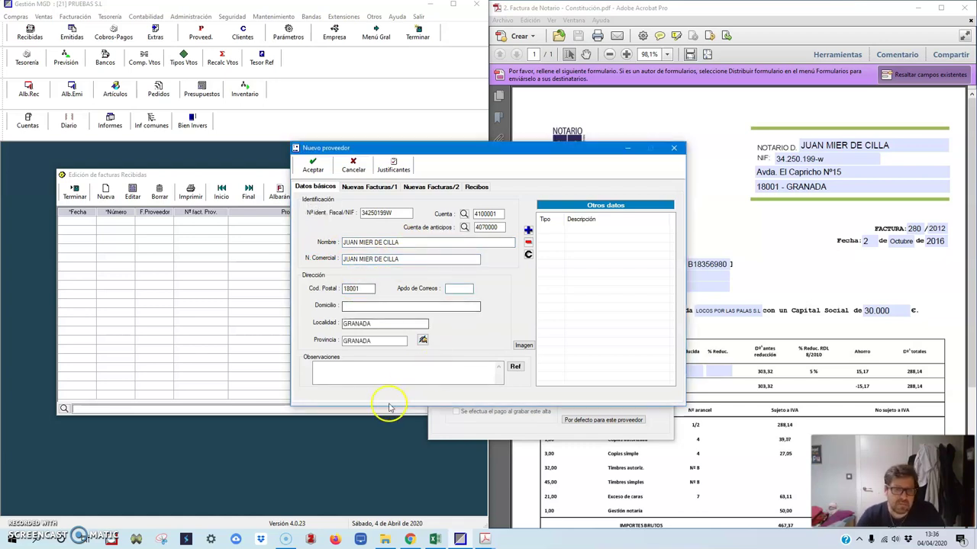
pyautogui.click(365, 188)
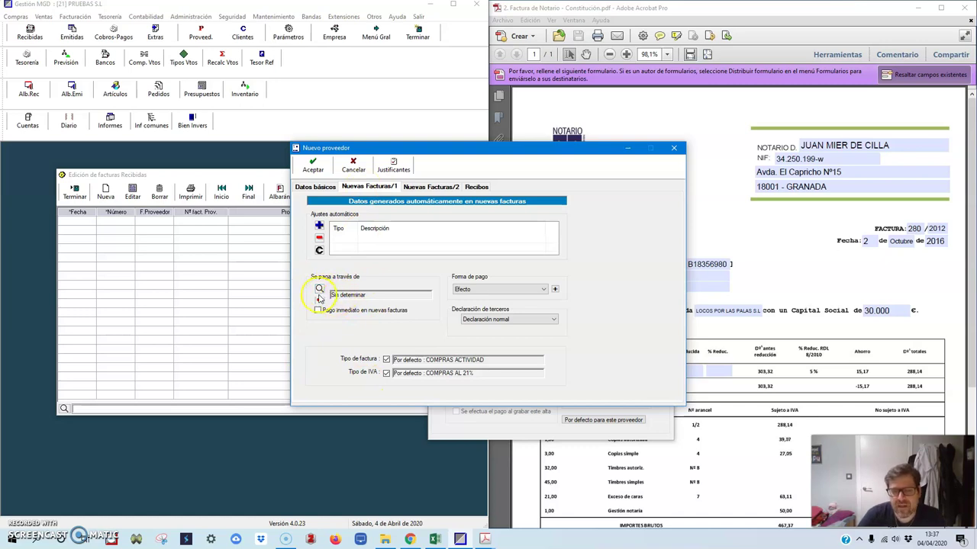
# Step: Pay this creditor through CAJA RURAL DE GRANADA, after checking account 623 in the Excel solution
pyautogui.click(319, 289)
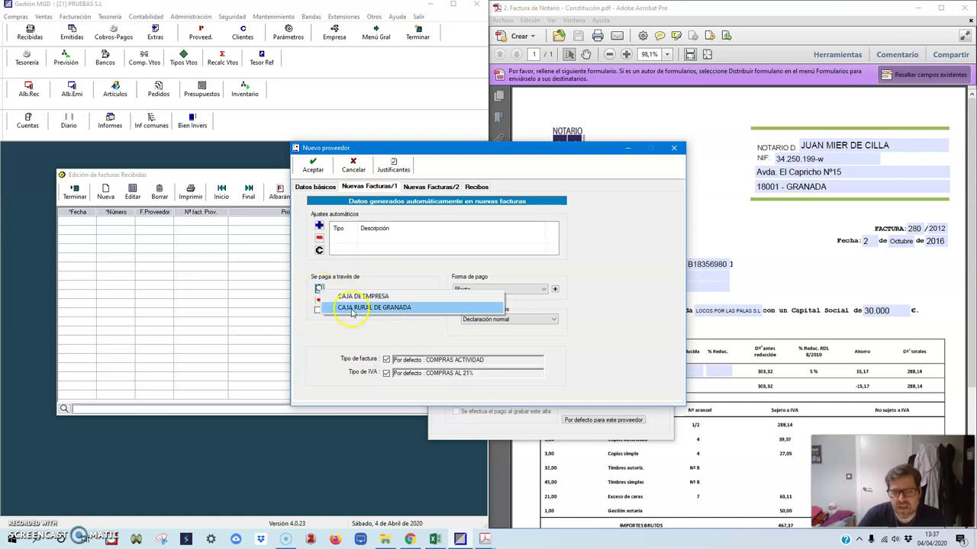
pyautogui.click(355, 309)
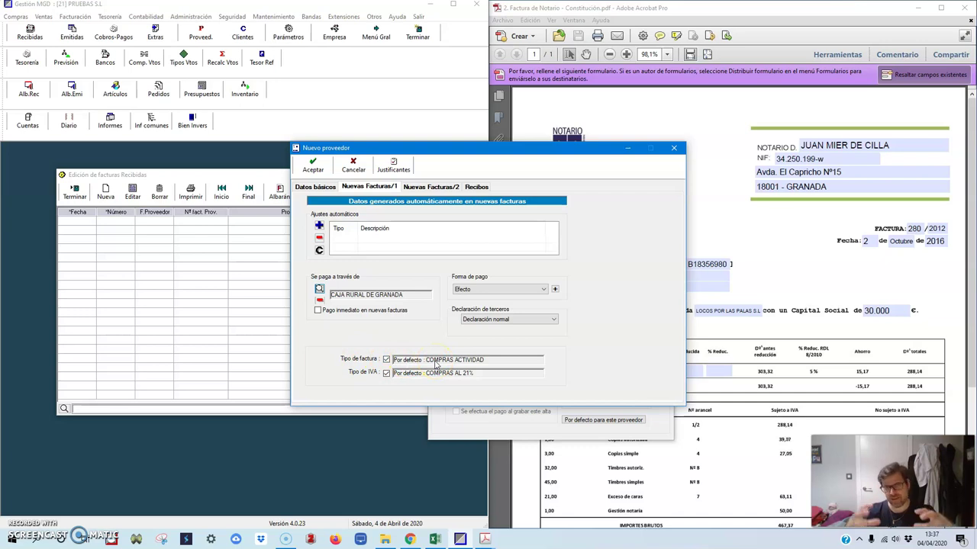
pyautogui.click(435, 539)
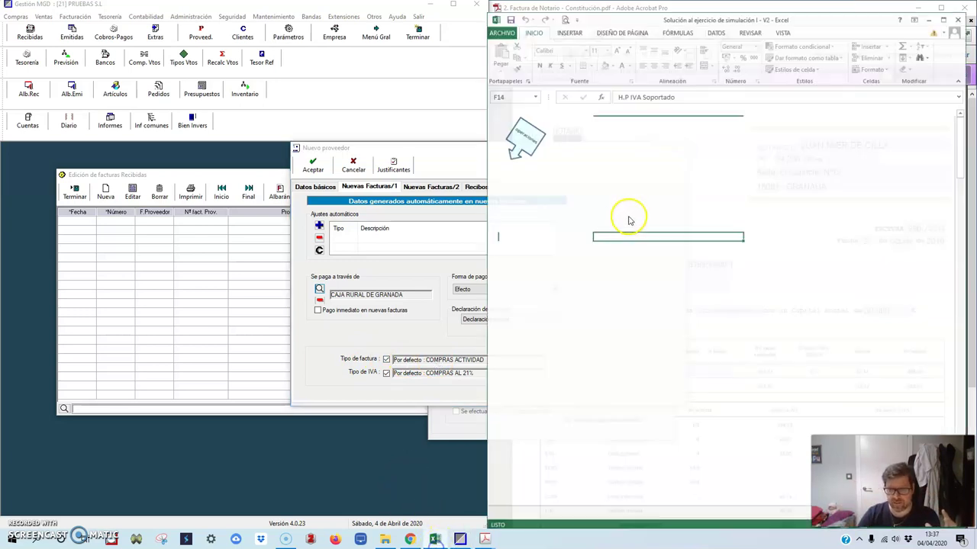
pyautogui.click(586, 222)
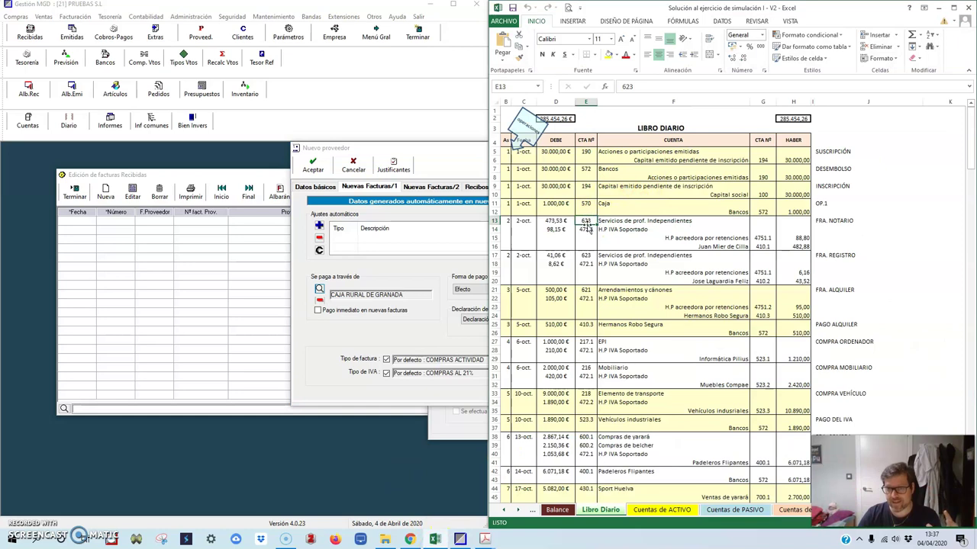
pyautogui.click(938, 8)
pyautogui.click(525, 295)
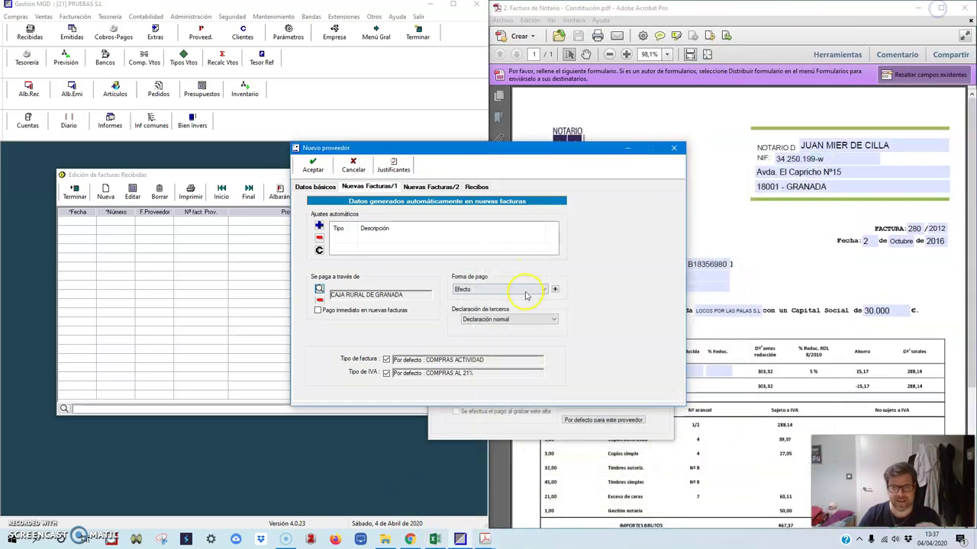
# Step: Default invoice type to SERVICIOS DE PROFES. INDEPEN. and VAT type to GASTOS AL 21%
pyautogui.click(386, 360)
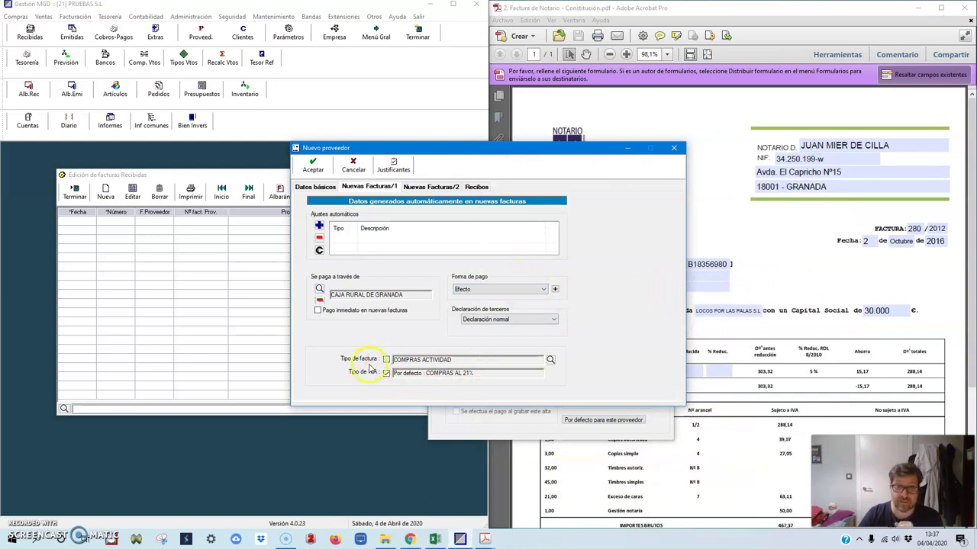
pyautogui.click(550, 360)
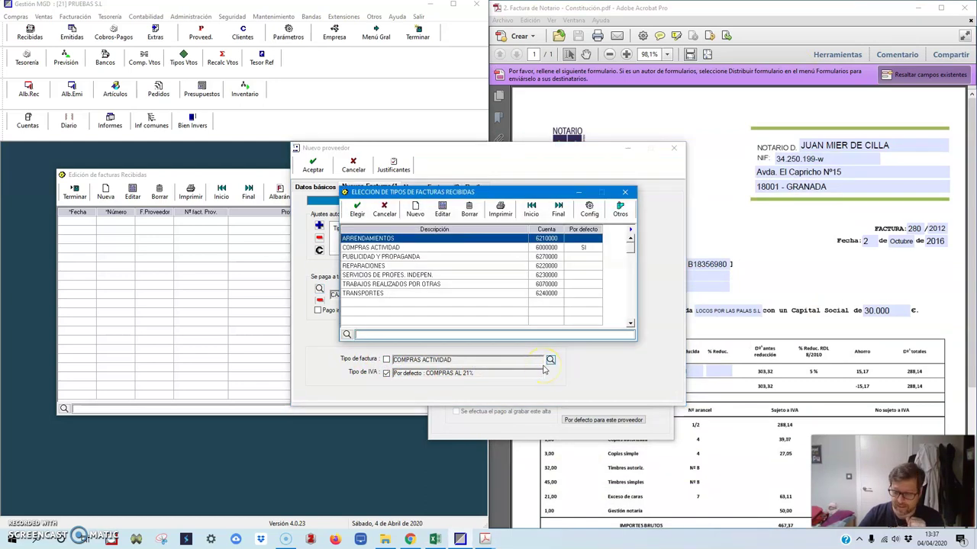
pyautogui.press('BackSpace')
pyautogui.press('BackSpace')
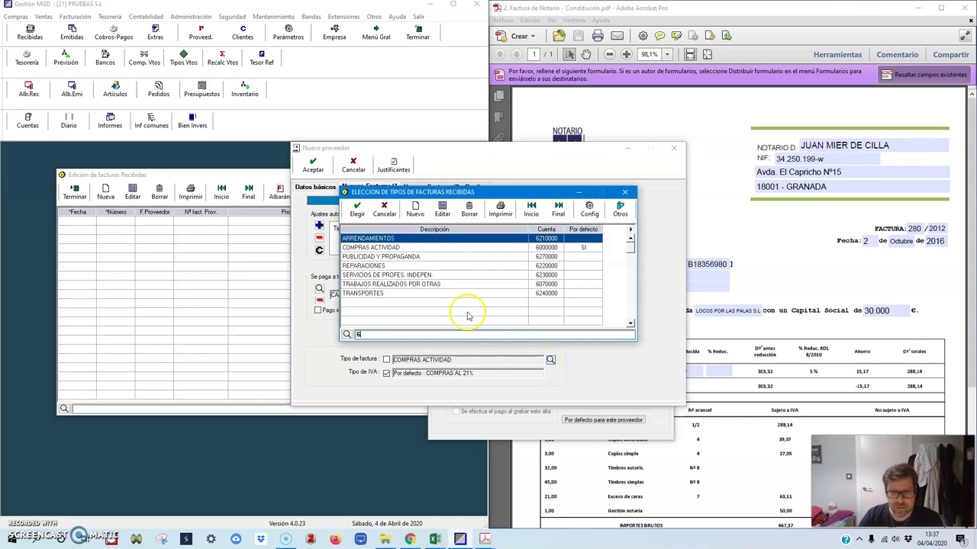
pyautogui.click(371, 277)
pyautogui.press('BackSpace')
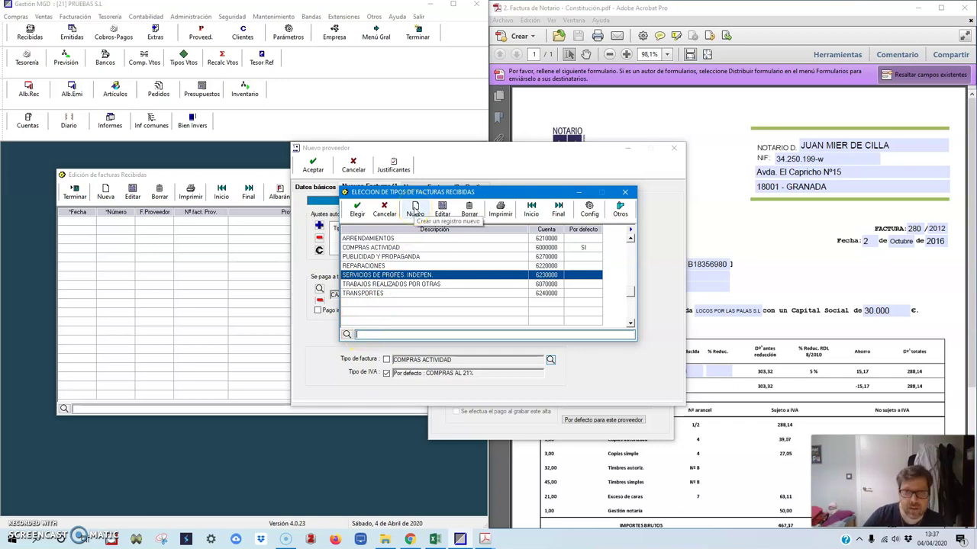
pyautogui.doubleClick(403, 275)
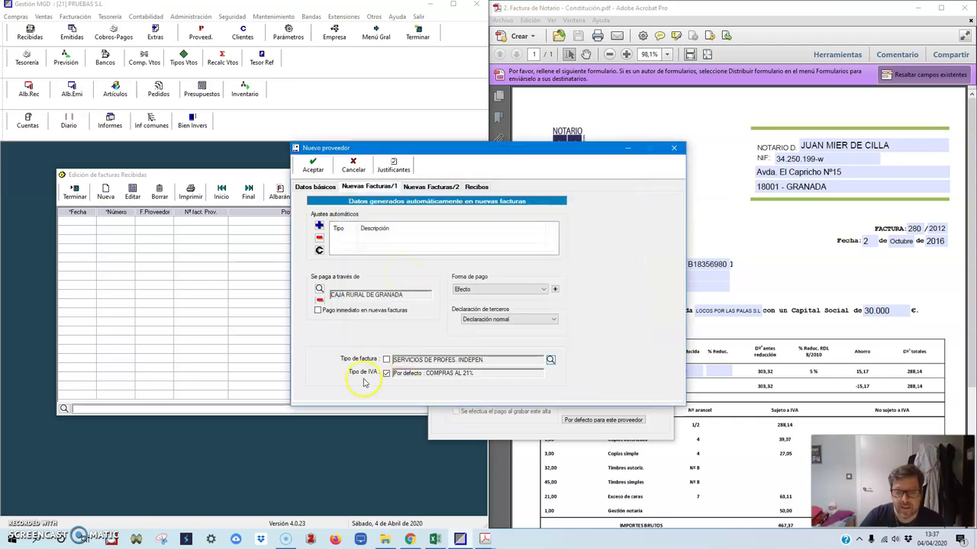
pyautogui.click(386, 373)
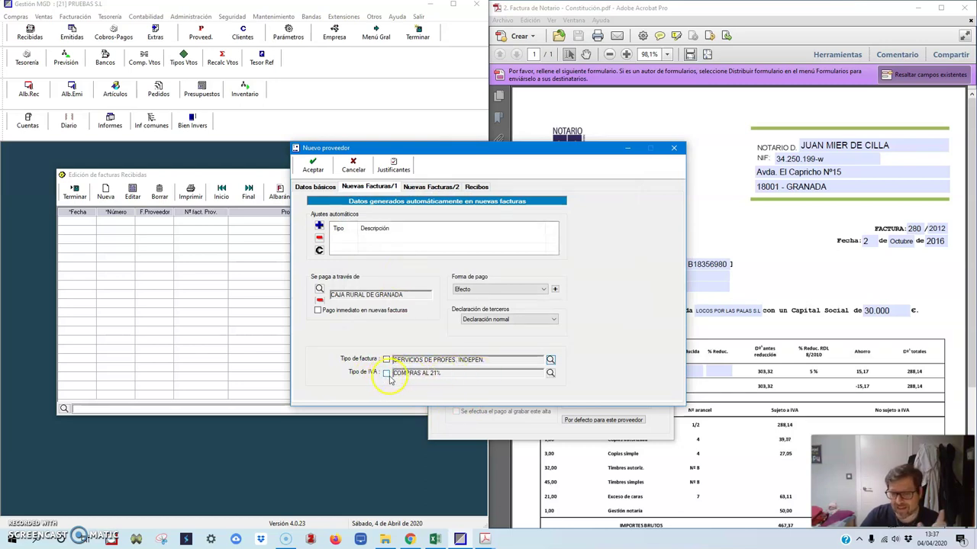
pyautogui.click(550, 374)
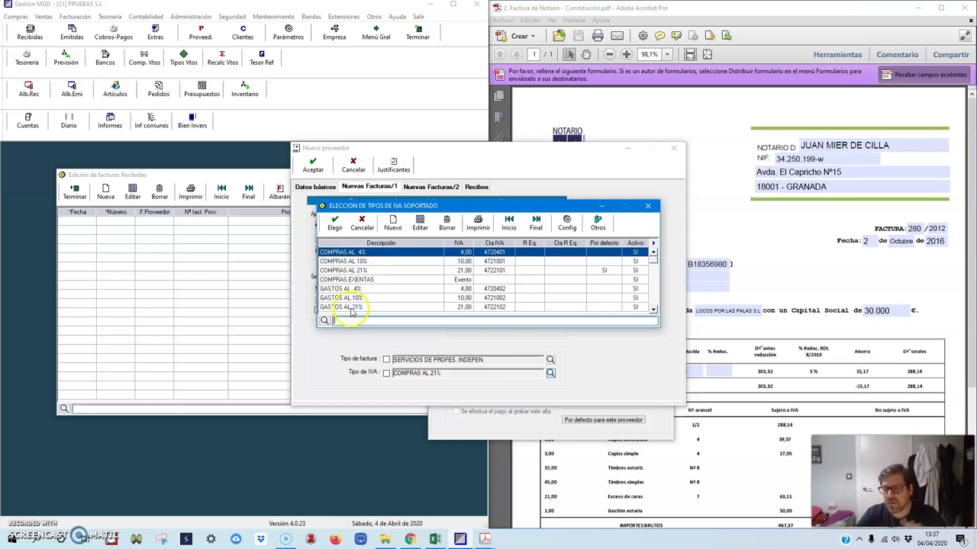
pyautogui.doubleClick(347, 307)
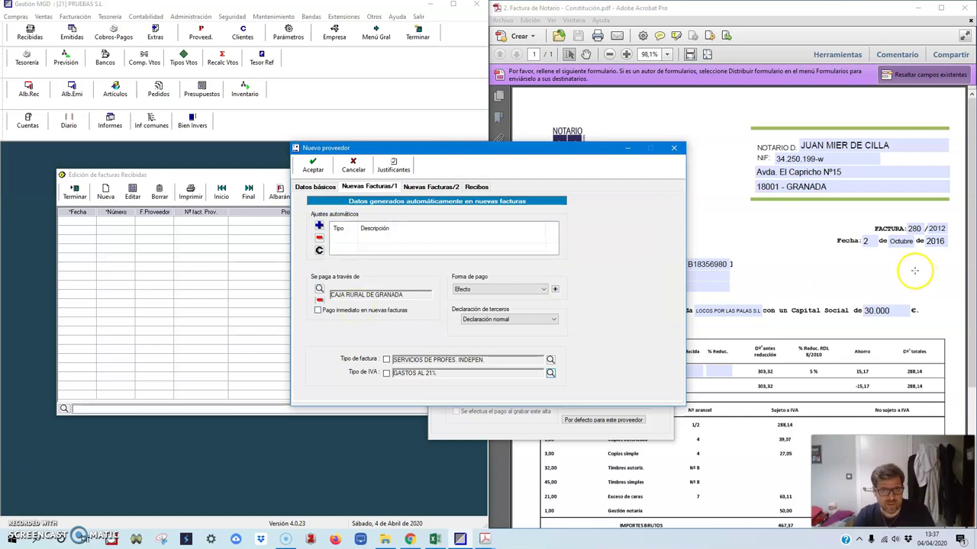
# Step: Open the Cuenta IRPF account picker and search for 4751, checking the Excel journal
pyautogui.click(431, 187)
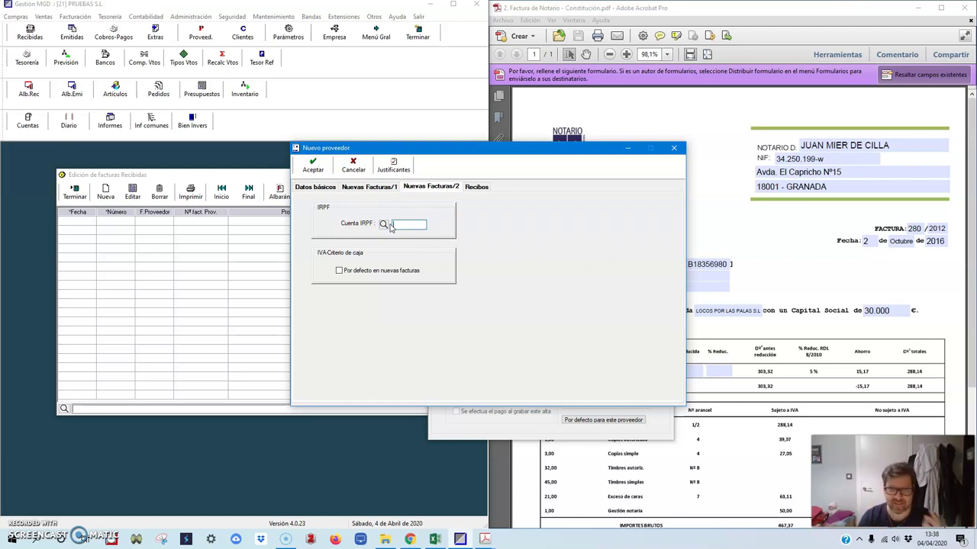
pyautogui.click(391, 227)
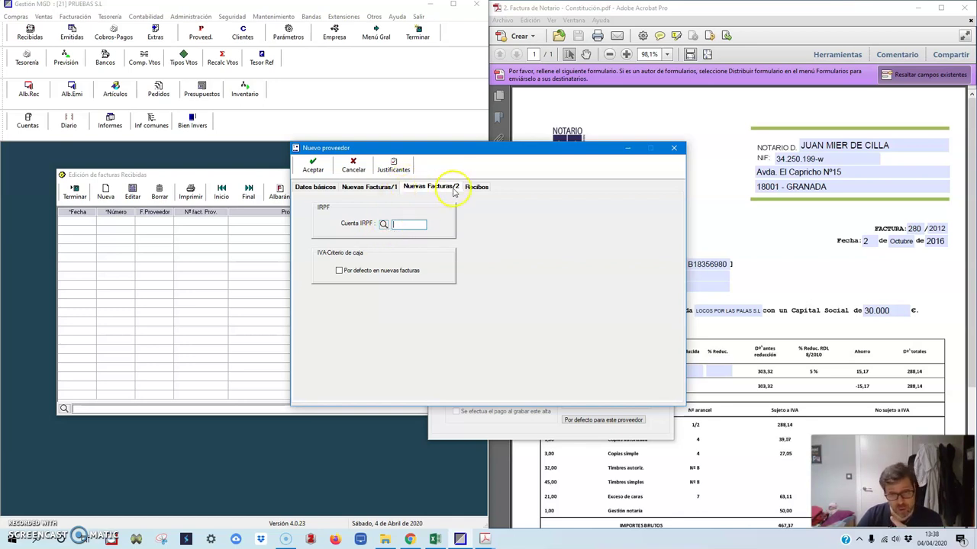
pyautogui.click(384, 226)
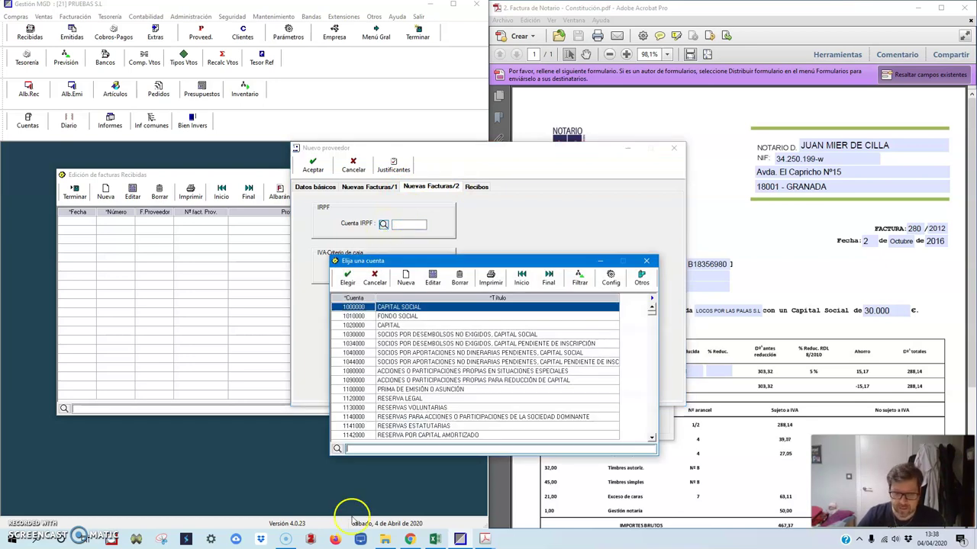
pyautogui.click(434, 540)
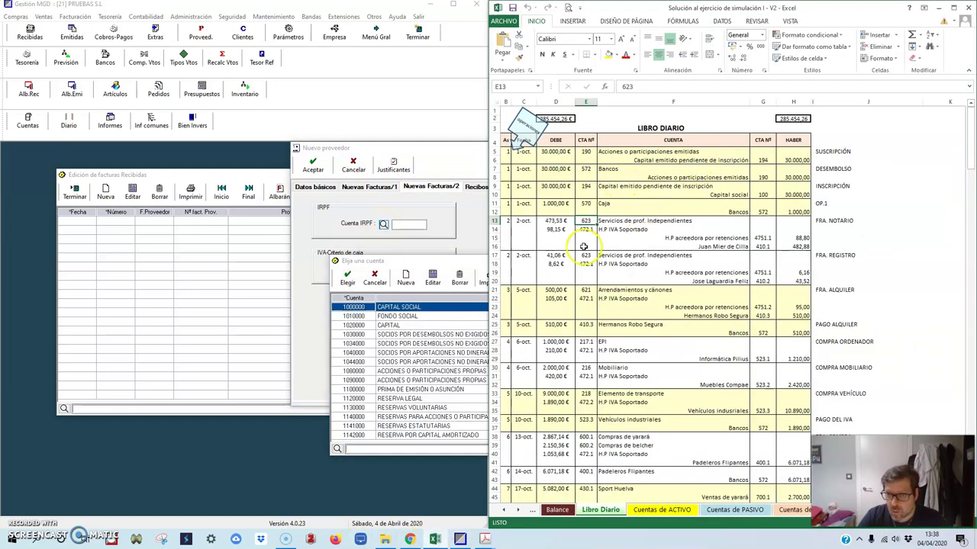
pyautogui.click(923, 8)
pyautogui.write('4751')
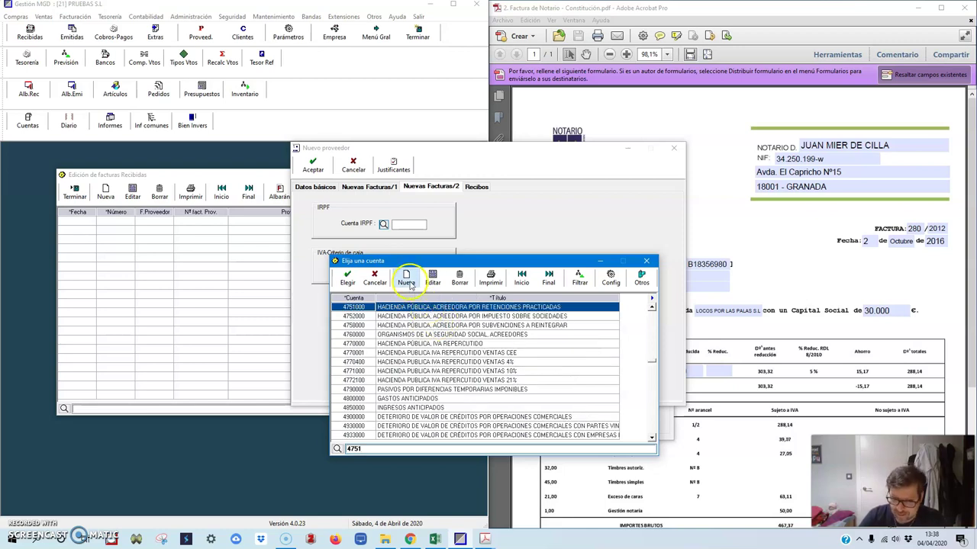
# Step: Create account 4751001 RETENCIONE DE PROFESIONALES and assign it as the IRPF account
pyautogui.click(407, 280)
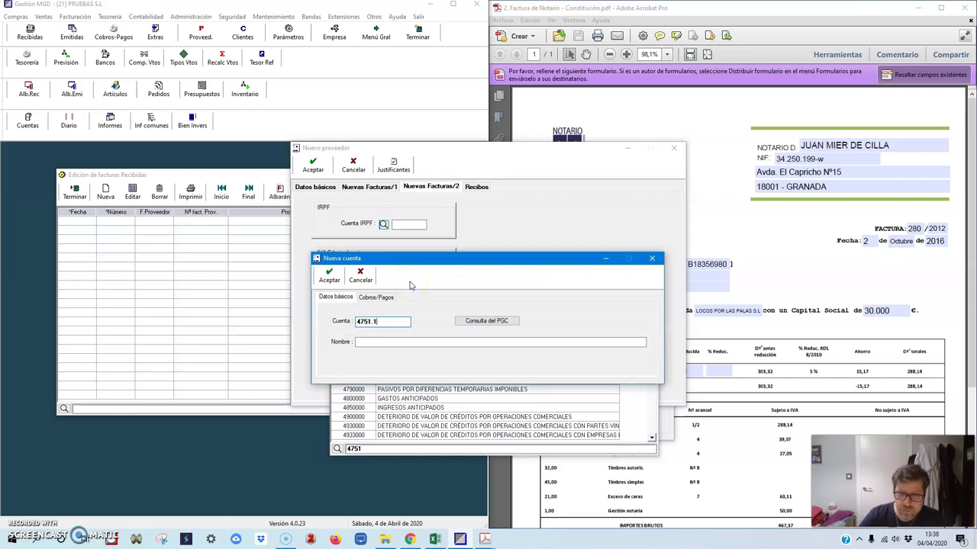
pyautogui.press('Tab')
pyautogui.write('RETENCIONE DFE ')
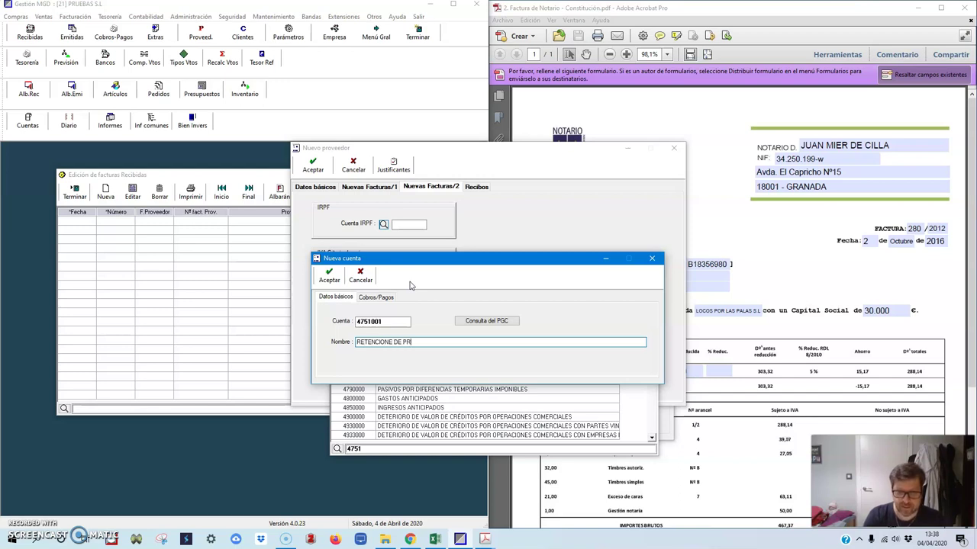
pyautogui.write('PROFESIONALES')
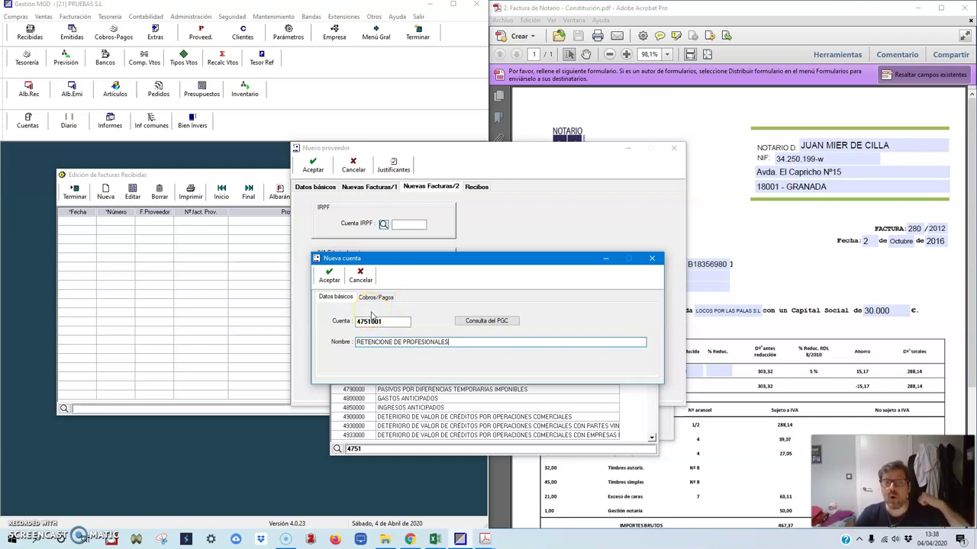
pyautogui.click(329, 277)
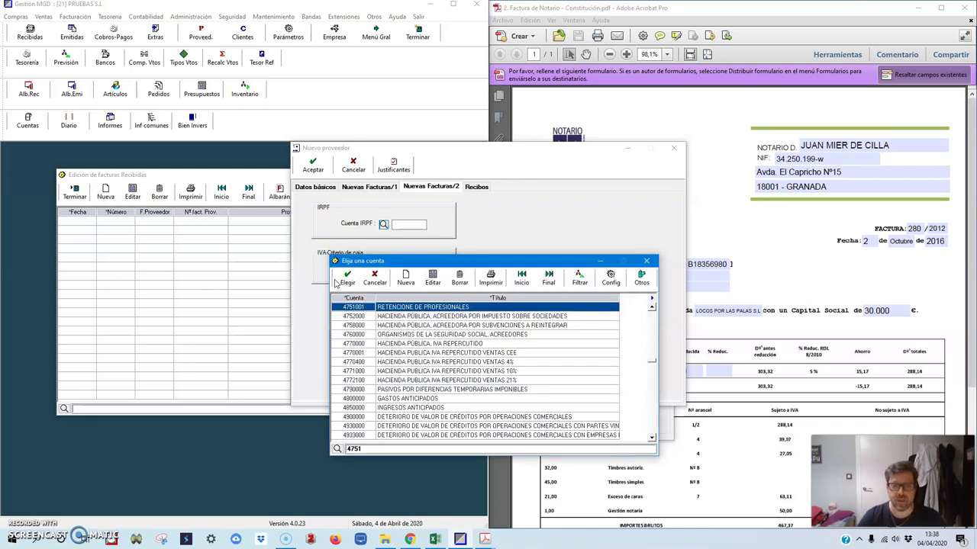
pyautogui.click(385, 309)
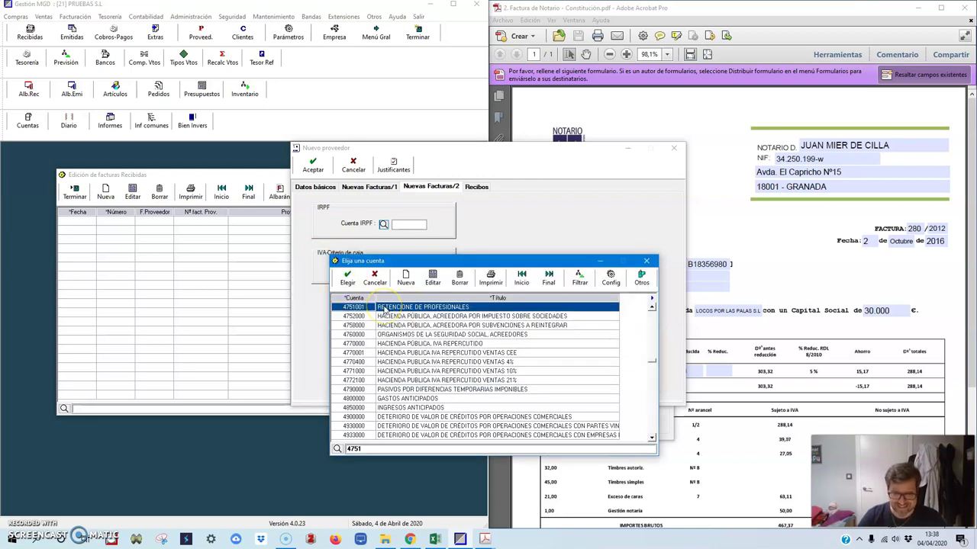
pyautogui.doubleClick(385, 309)
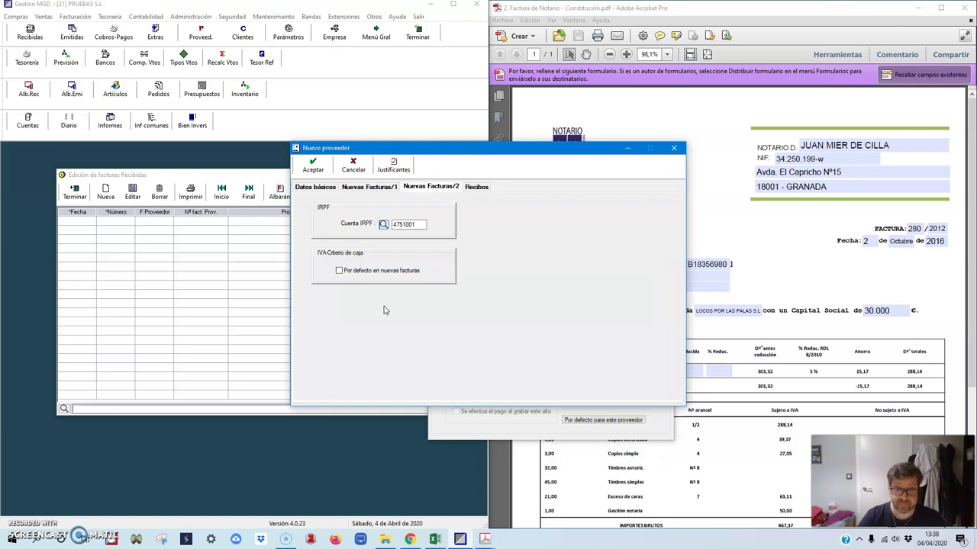
pyautogui.click(368, 187)
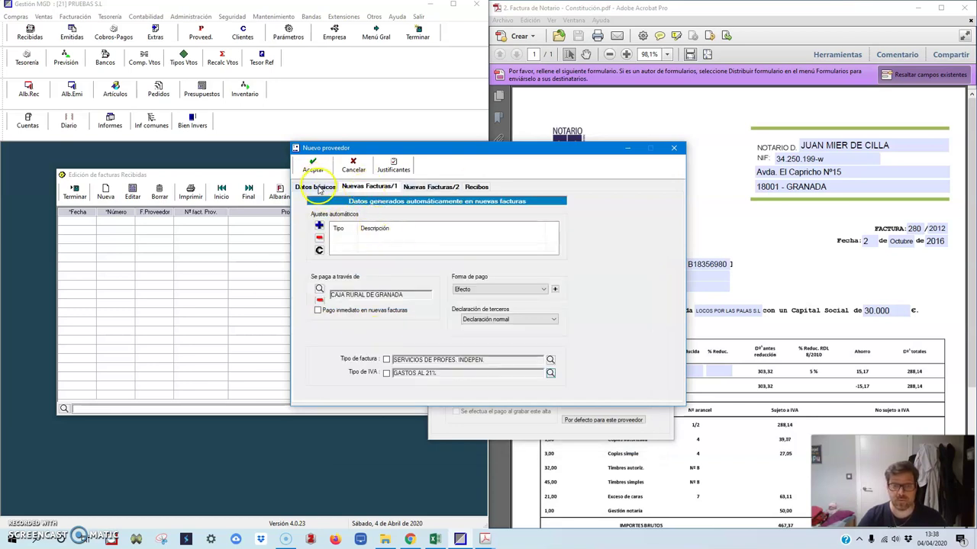
pyautogui.click(313, 186)
# Step: Save the new supplier, start its received invoice and enter amount 482,88
pyautogui.click(314, 166)
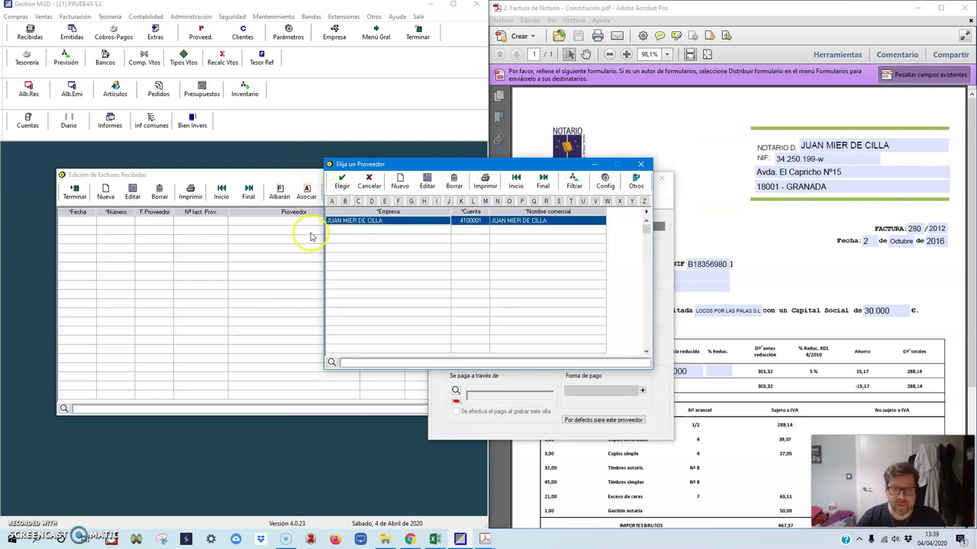
pyautogui.doubleClick(353, 222)
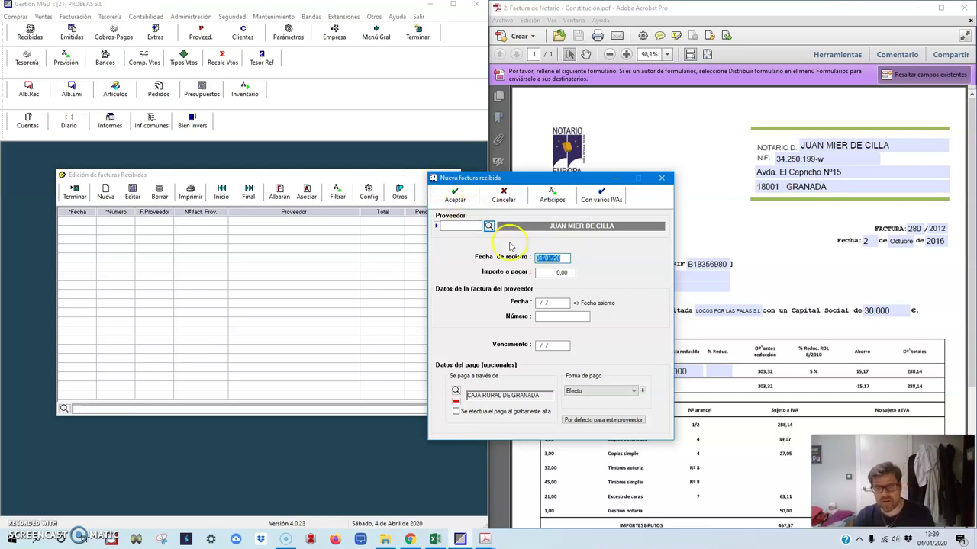
pyautogui.click(556, 274)
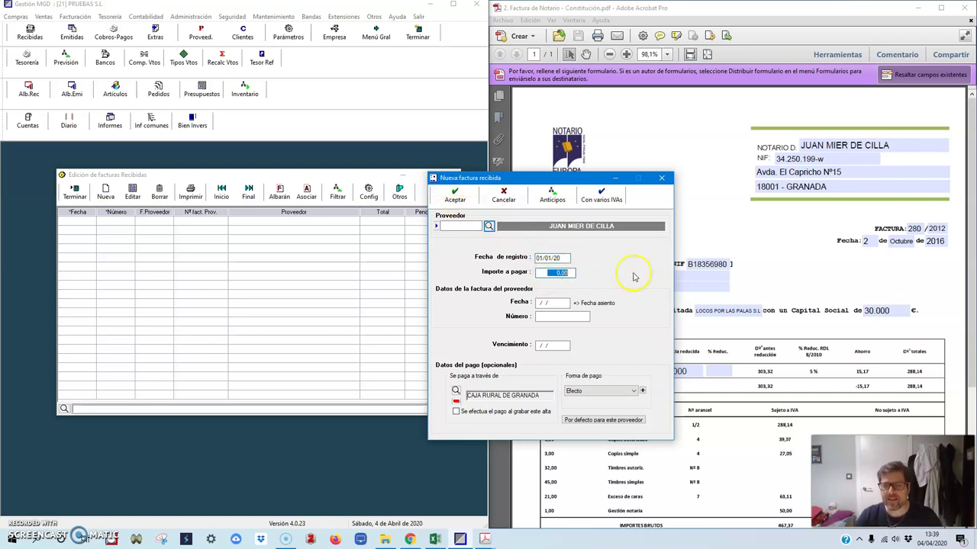
pyautogui.click(963, 219)
pyautogui.scroll(-5, 963, 219)
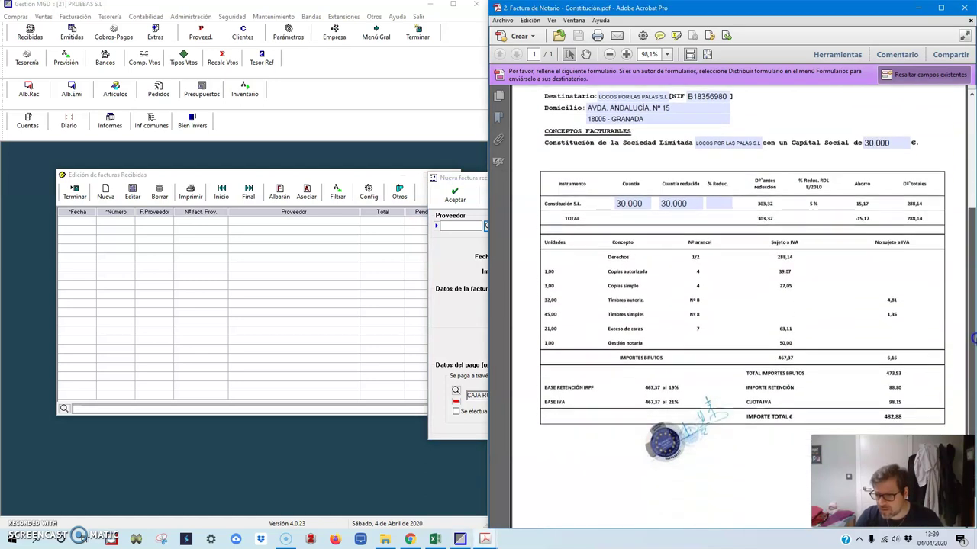
pyautogui.click(454, 187)
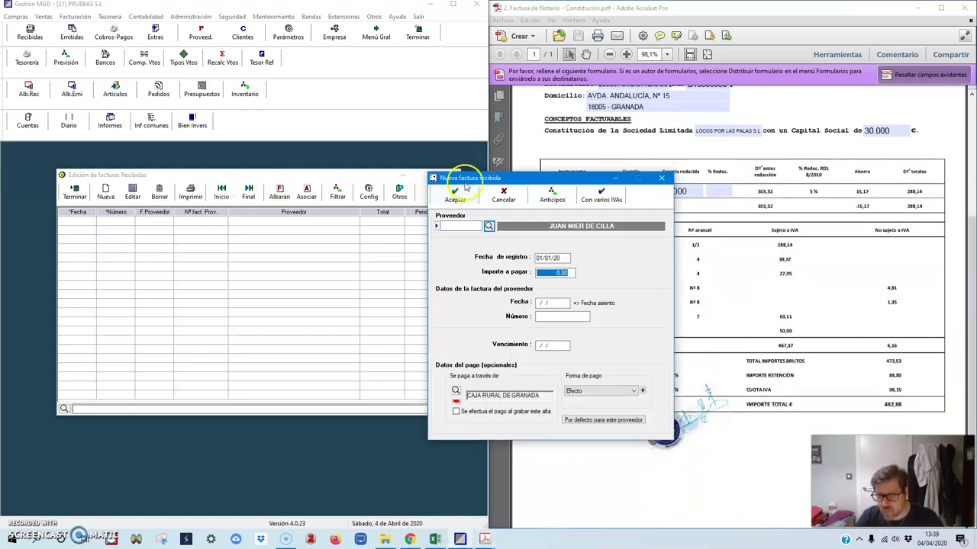
pyautogui.moveTo(466, 179); pyautogui.dragTo(287, 180)
pyautogui.write('482')
pyautogui.press('Tab')
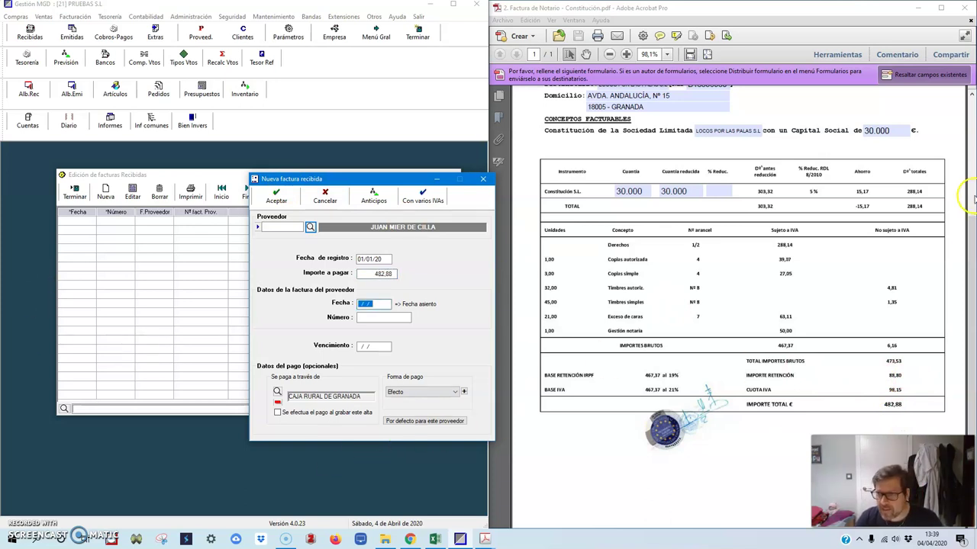
# Step: Enter invoice date 02/10/17 and invoice number 280/2012
pyautogui.click(909, 230)
pyautogui.scroll(3, 910, 230)
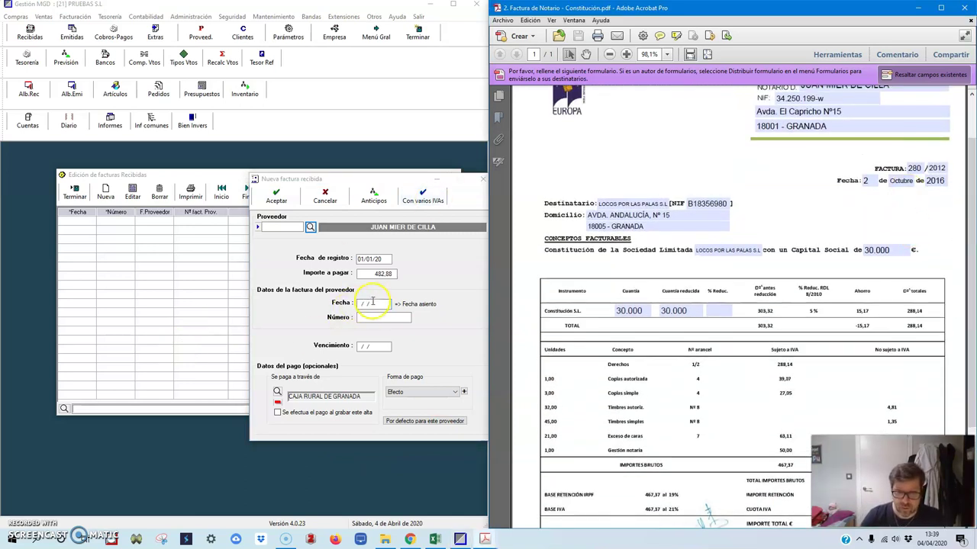
pyautogui.click(372, 303)
pyautogui.write('02/10/17')
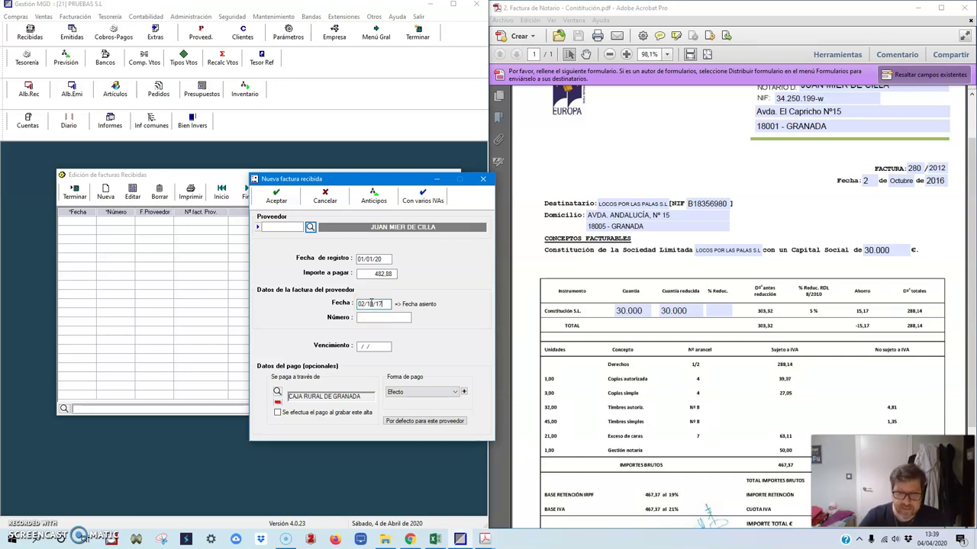
pyautogui.press('Tab')
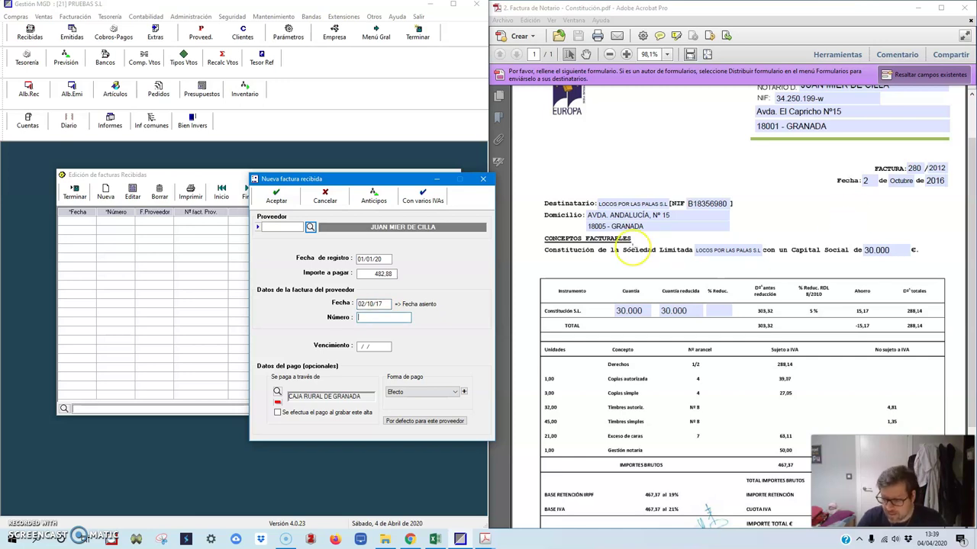
pyautogui.write('280/2012')
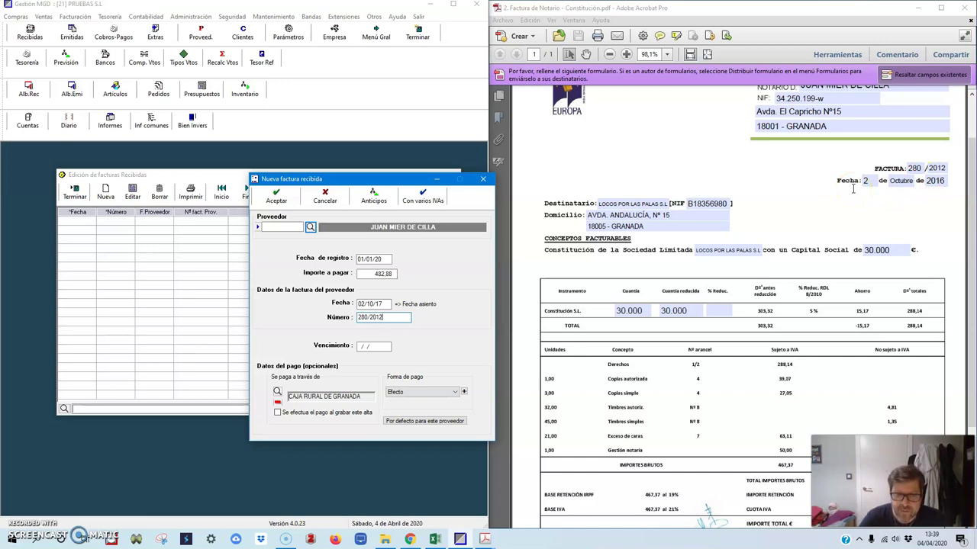
pyautogui.press('Tab')
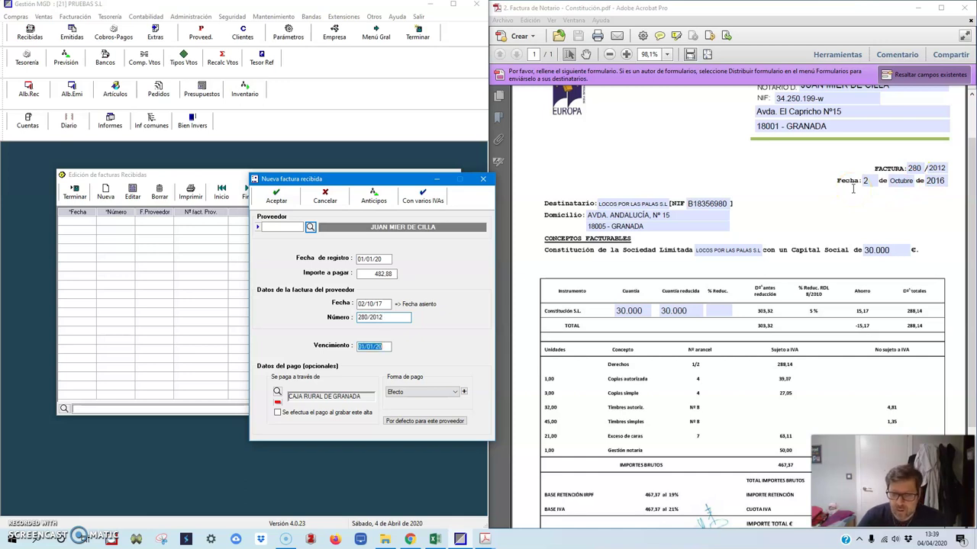
# Step: Set due date 30/10/17, mark it paid via Giro, and accept with several IVA bases
pyautogui.scroll(-2, 969, 305)
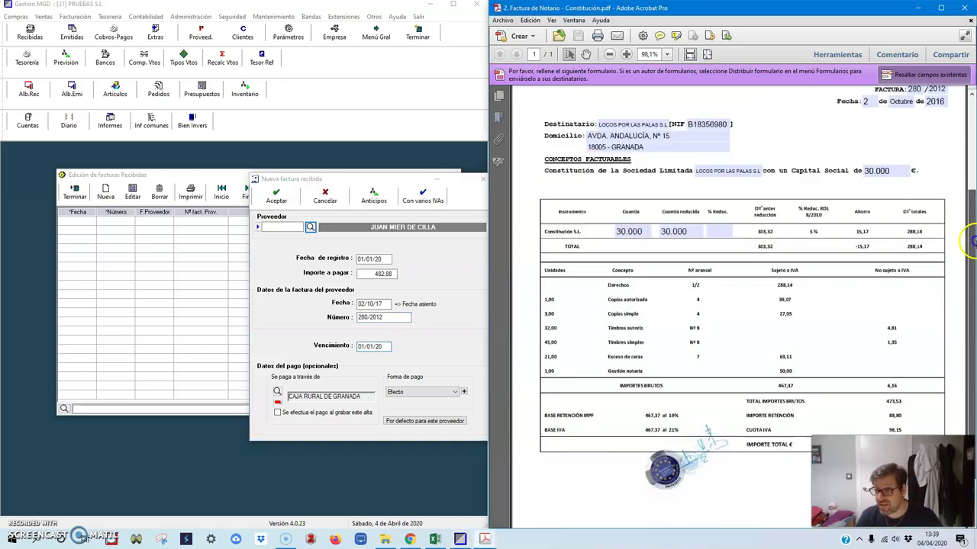
pyautogui.click(752, 364)
pyautogui.click(386, 347)
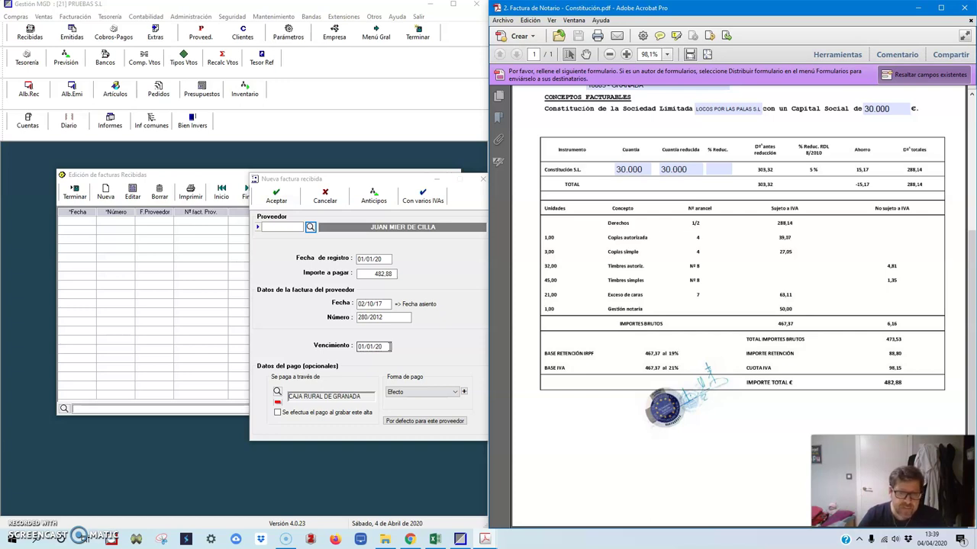
pyautogui.write('300')
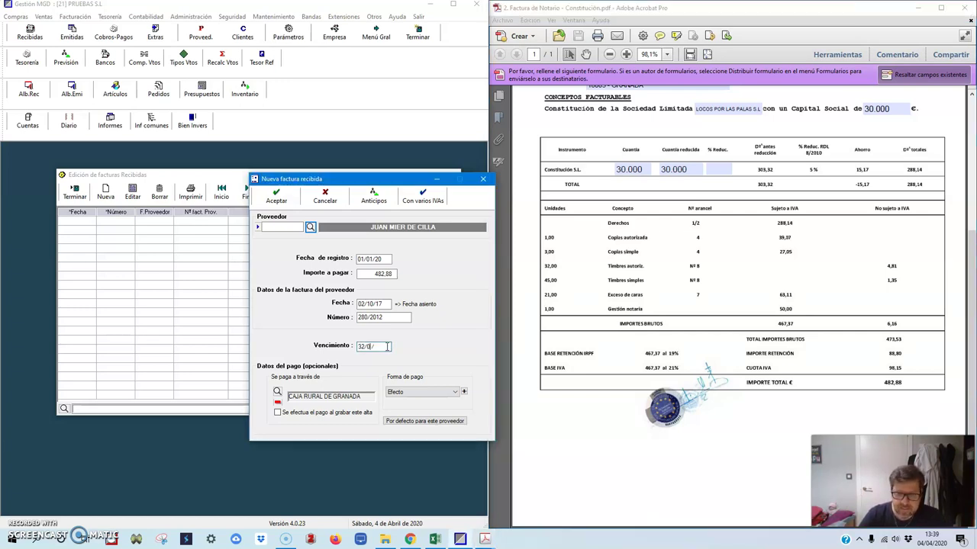
pyautogui.press('BackSpace')
pyautogui.press('BackSpace')
pyautogui.write('0/17')
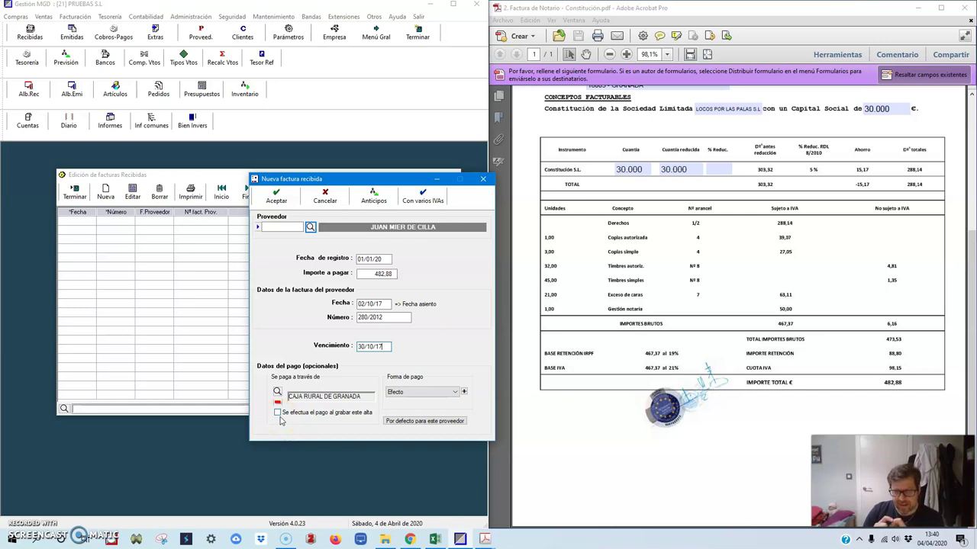
pyautogui.click(279, 413)
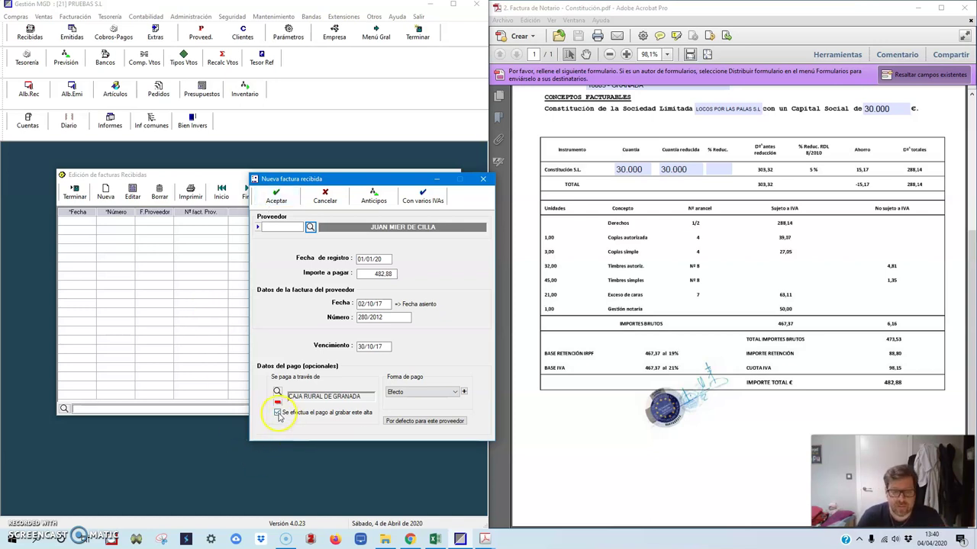
pyautogui.click(455, 392)
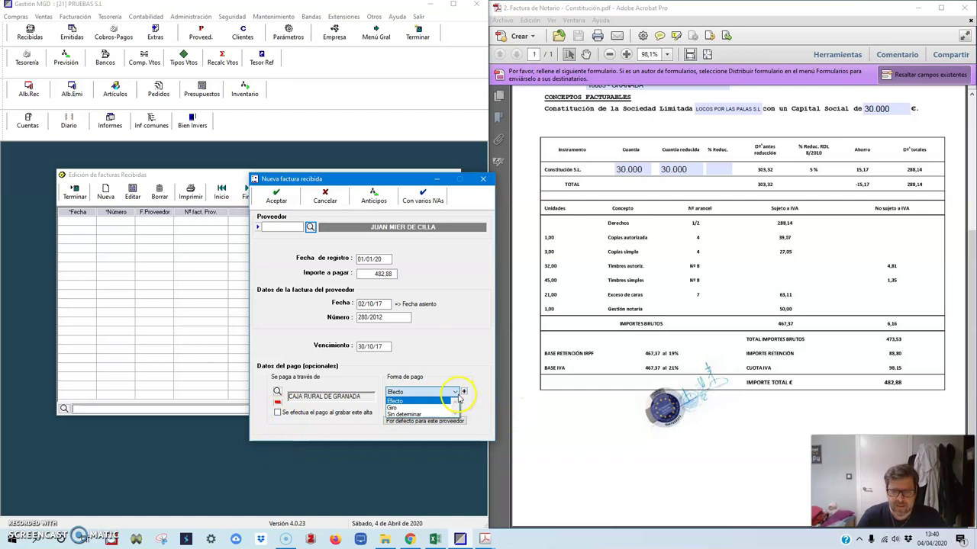
pyautogui.click(407, 408)
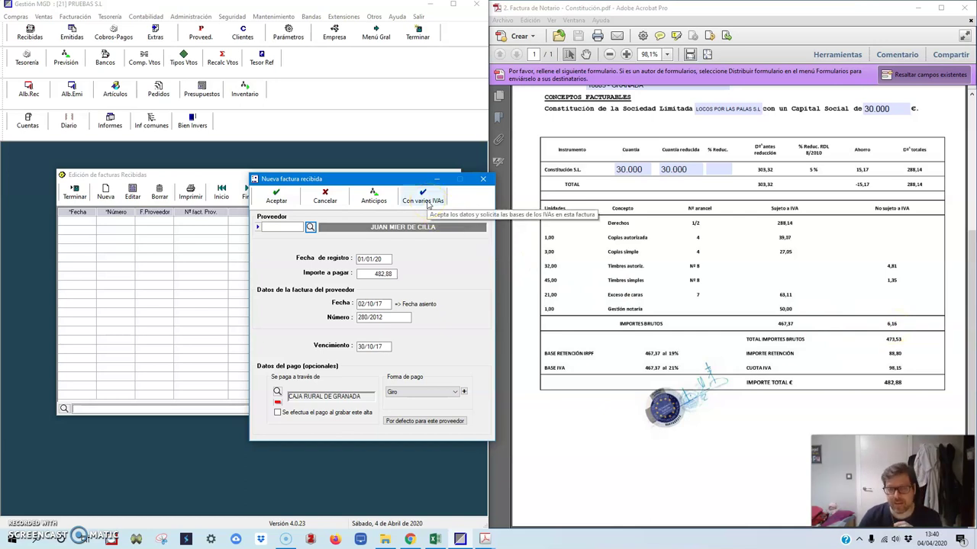
pyautogui.click(429, 203)
# Step: Enter the 88,80 IRPF retention amount with due date 20/01/18 and accept the adjustments
pyautogui.moveTo(253, 110); pyautogui.dragTo(311, 108)
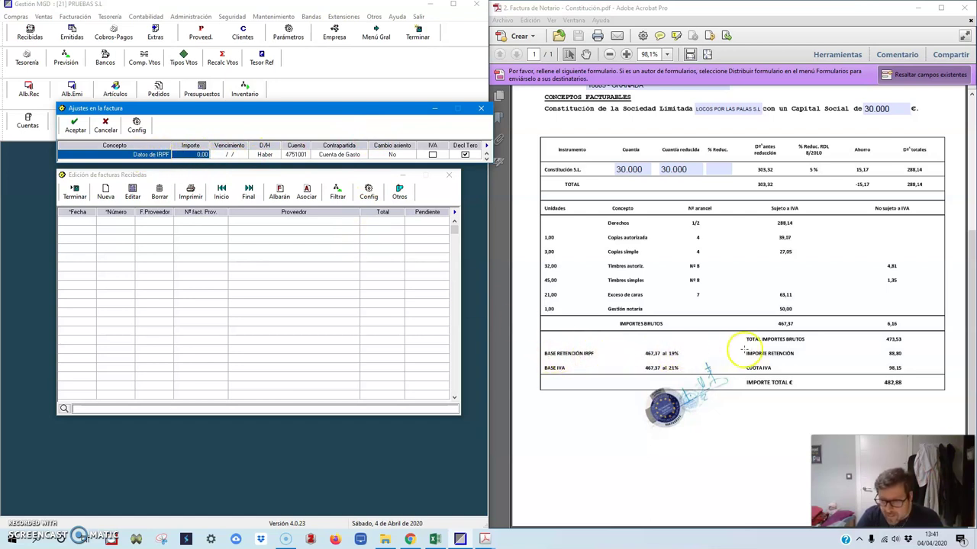
pyautogui.click(64, 284)
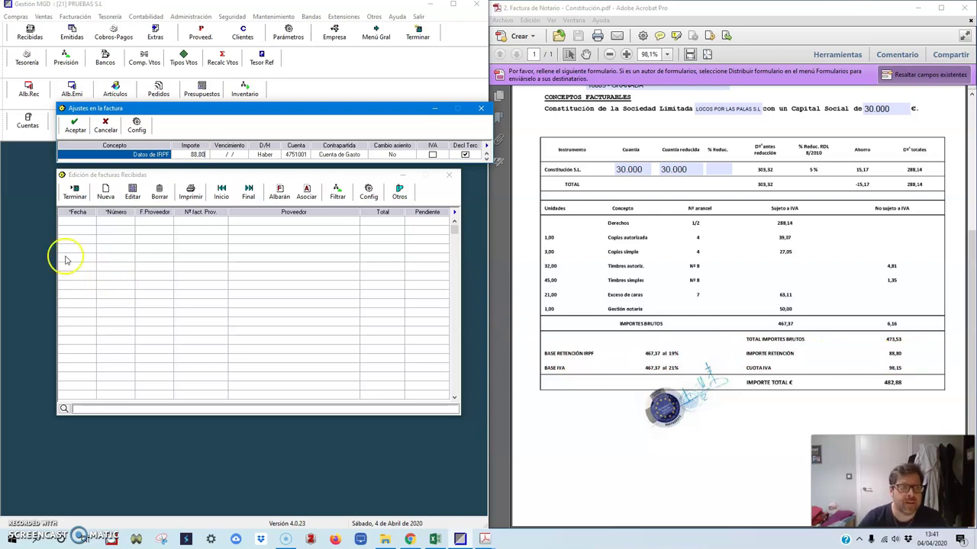
pyautogui.click(116, 155)
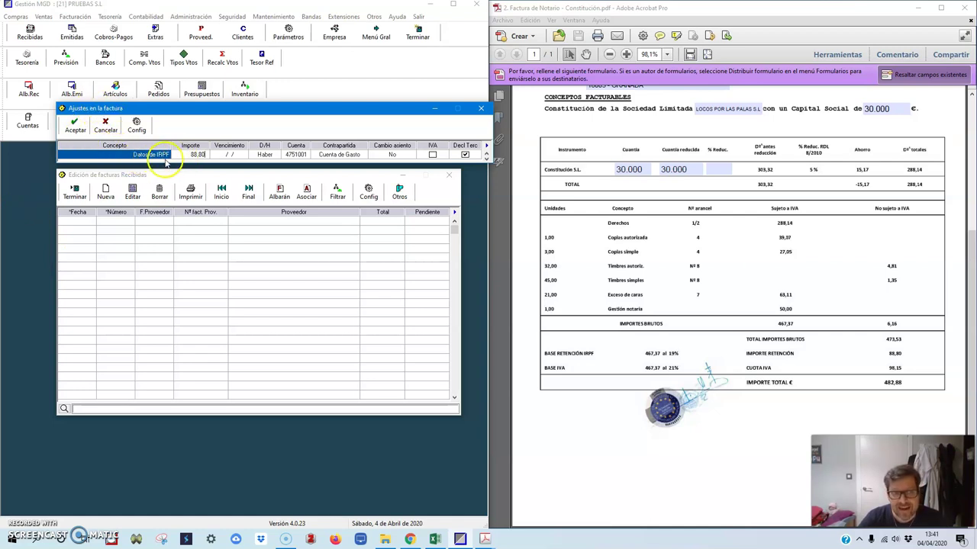
pyautogui.moveTo(873, 353); pyautogui.dragTo(896, 353)
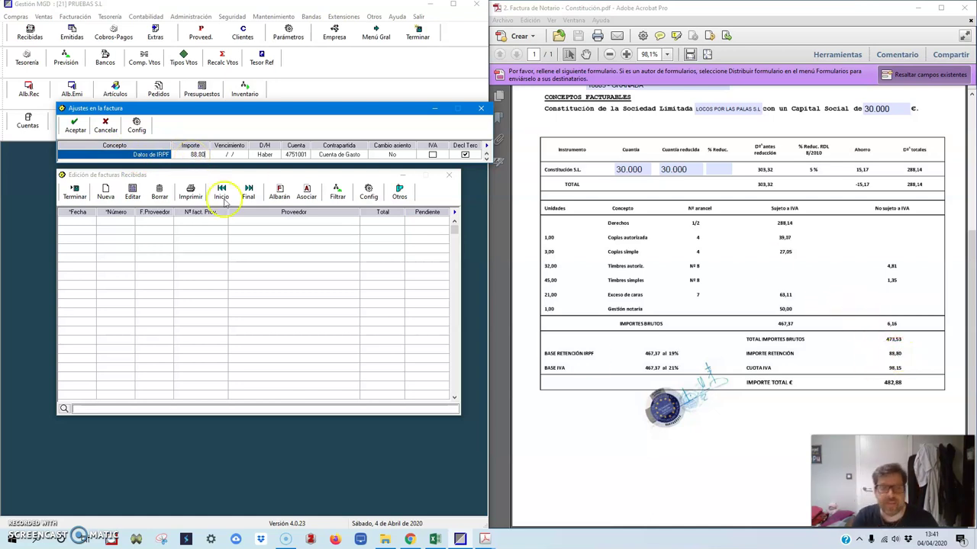
pyautogui.click(227, 157)
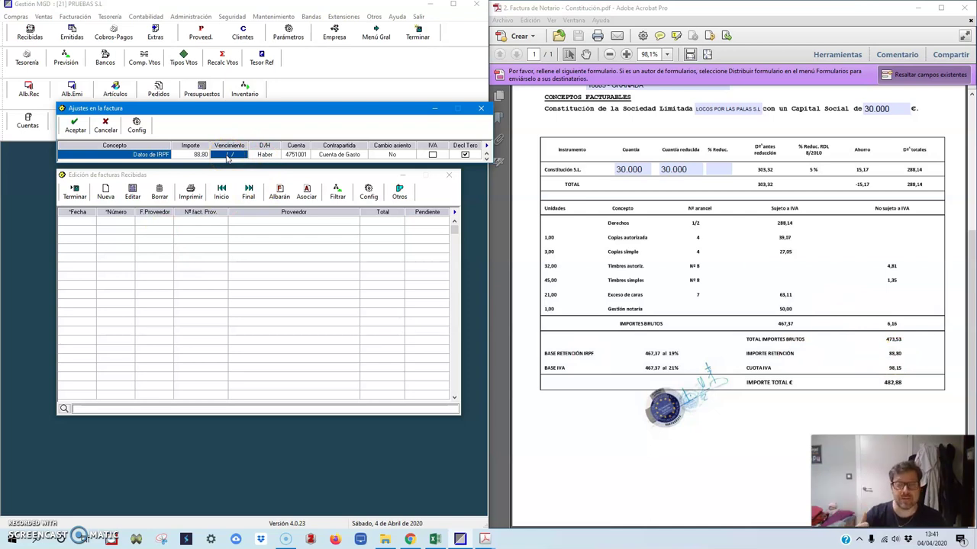
pyautogui.write('20/01/18')
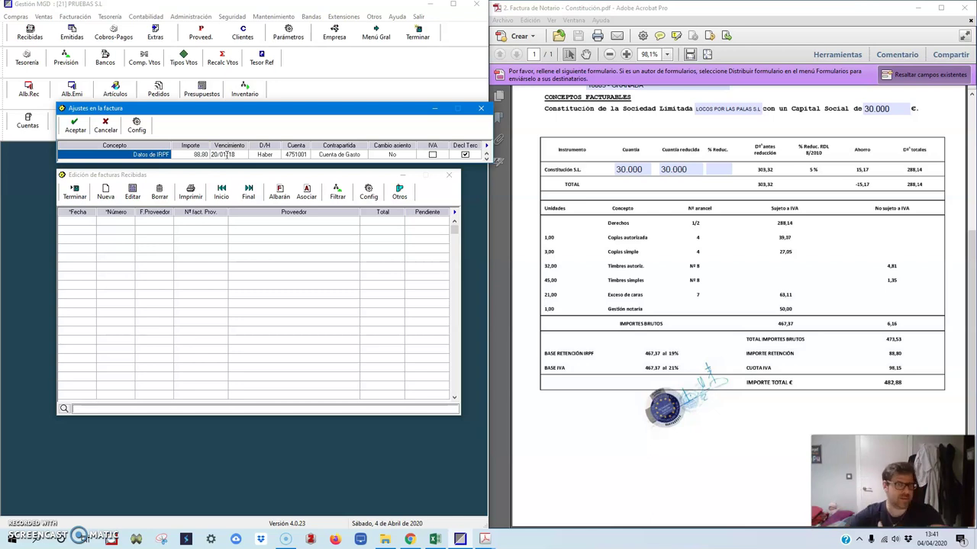
pyautogui.click(71, 130)
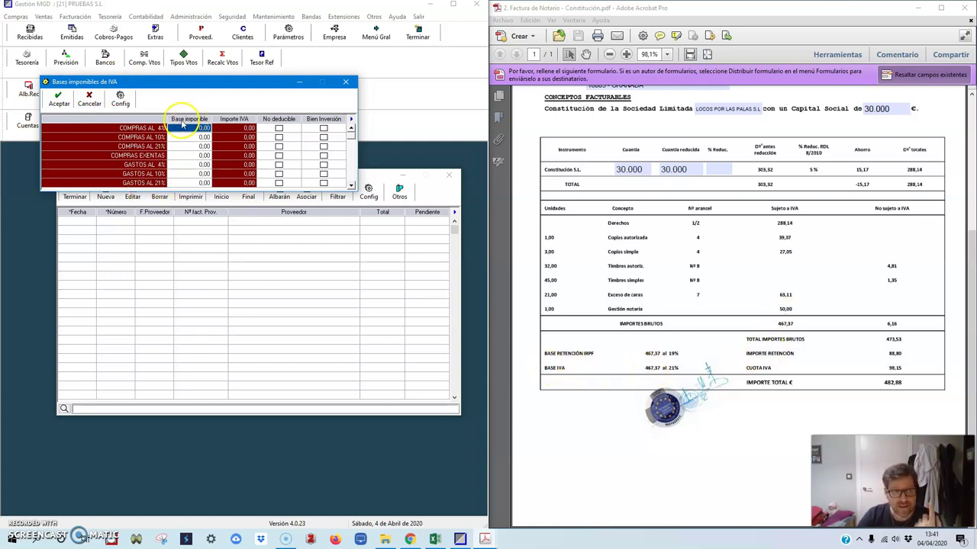
# Step: Enter base 467,37 under GASTOS AL 21% and 6,16 under COMPRAS EXENTAS, then accept
pyautogui.click(184, 183)
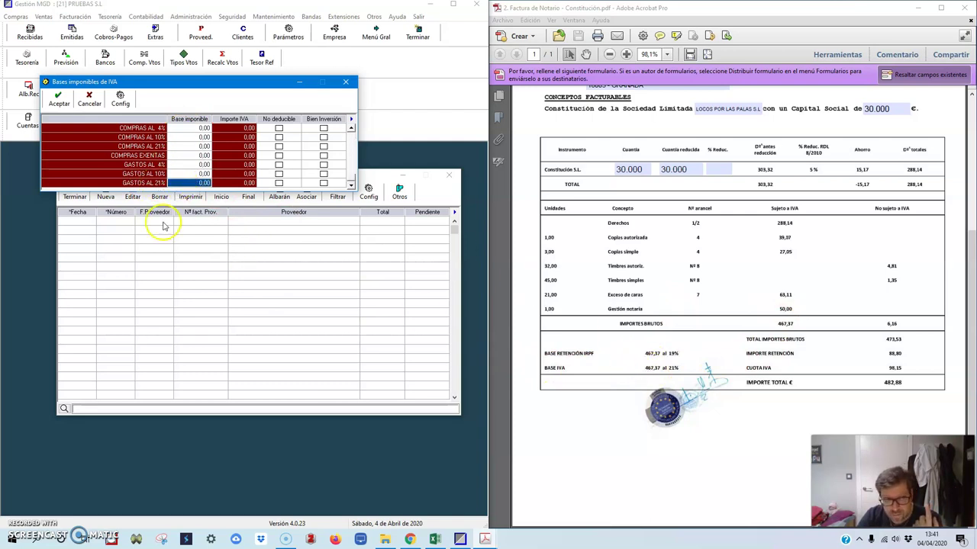
pyautogui.press('F2')
pyautogui.write('467.37')
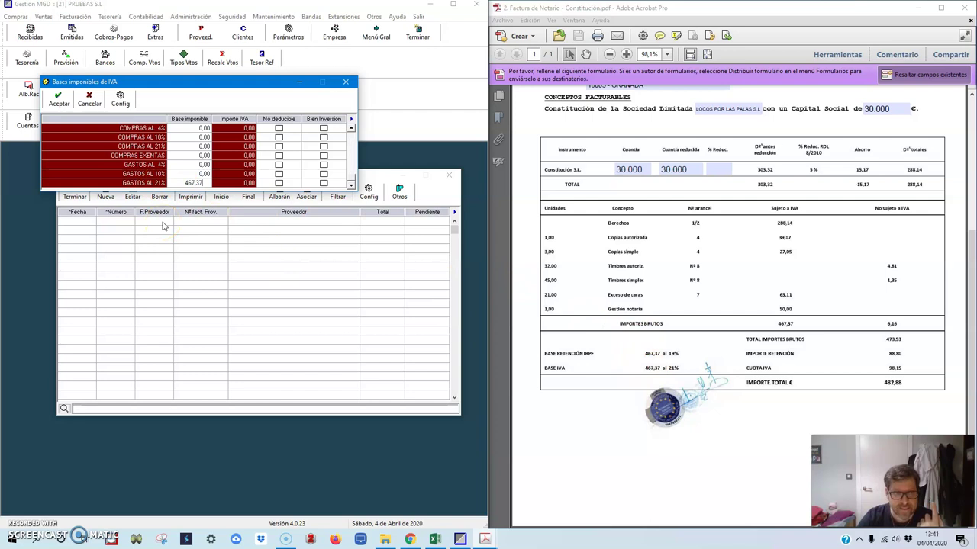
pyautogui.write(',37')
pyautogui.press('Tab')
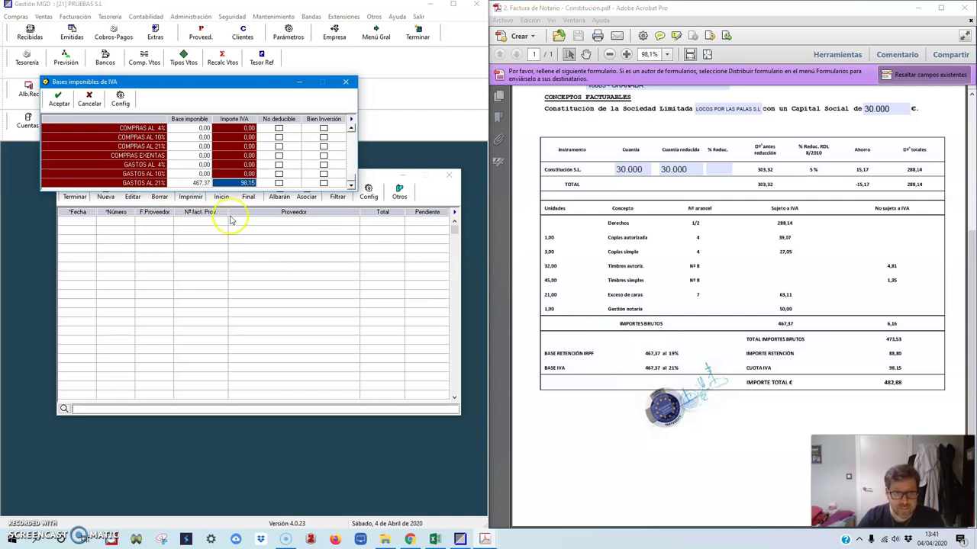
pyautogui.click(700, 369)
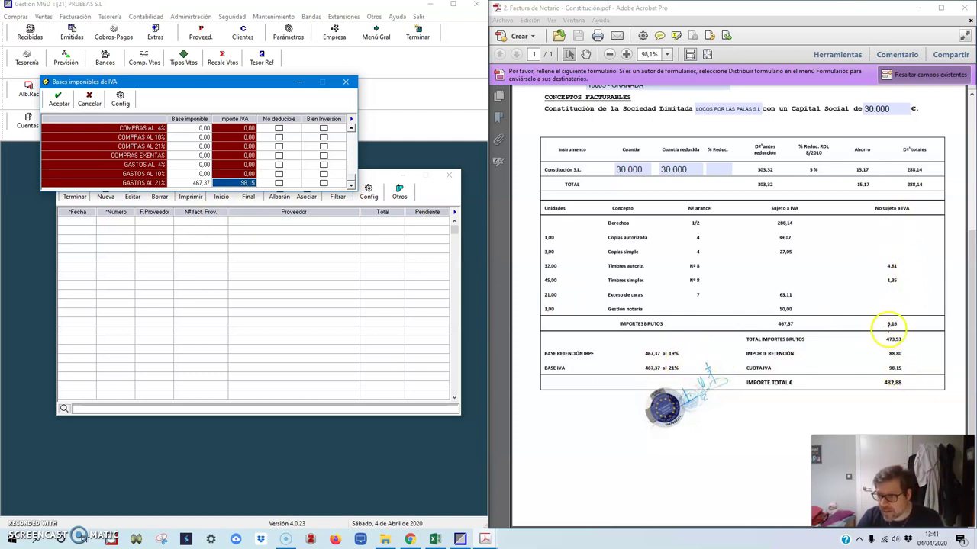
pyautogui.click(181, 158)
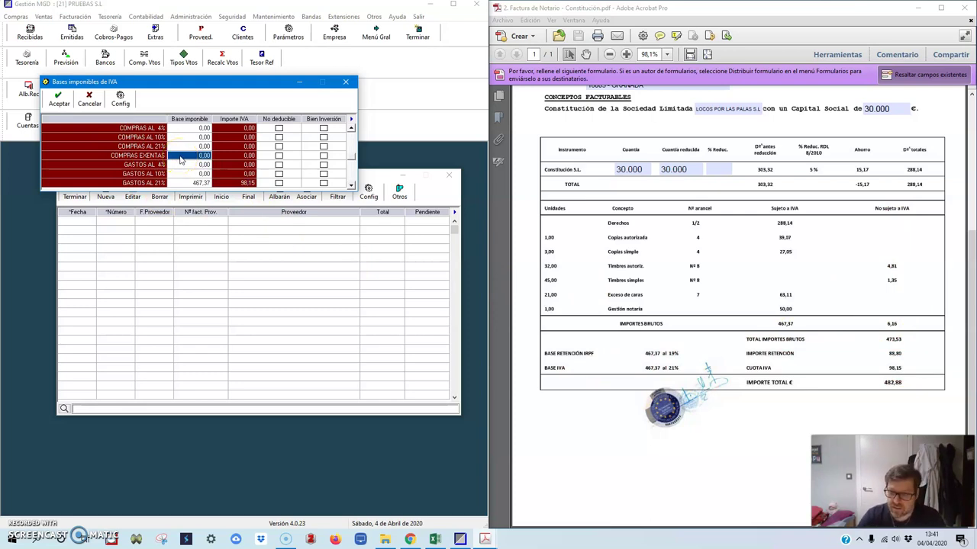
pyautogui.write('6,16')
pyautogui.press('Return')
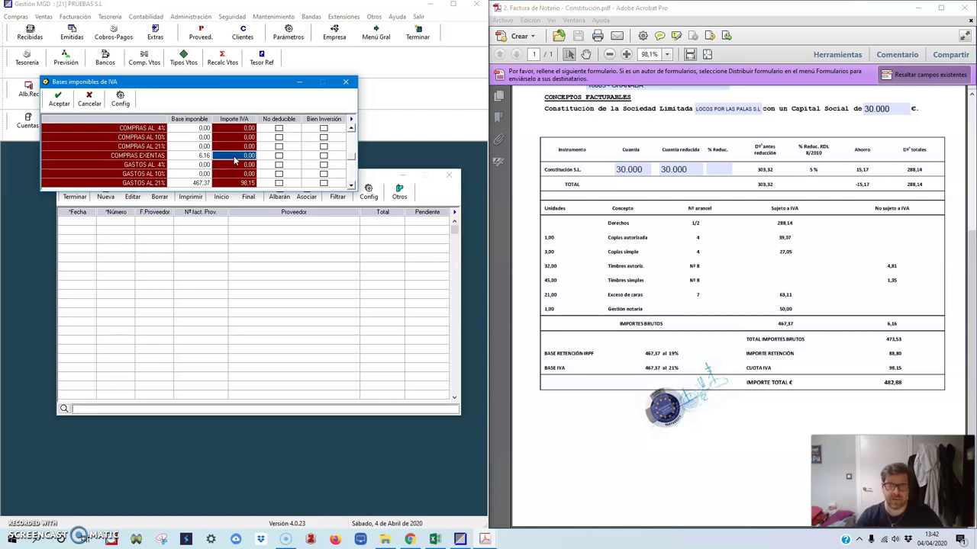
pyautogui.click(59, 98)
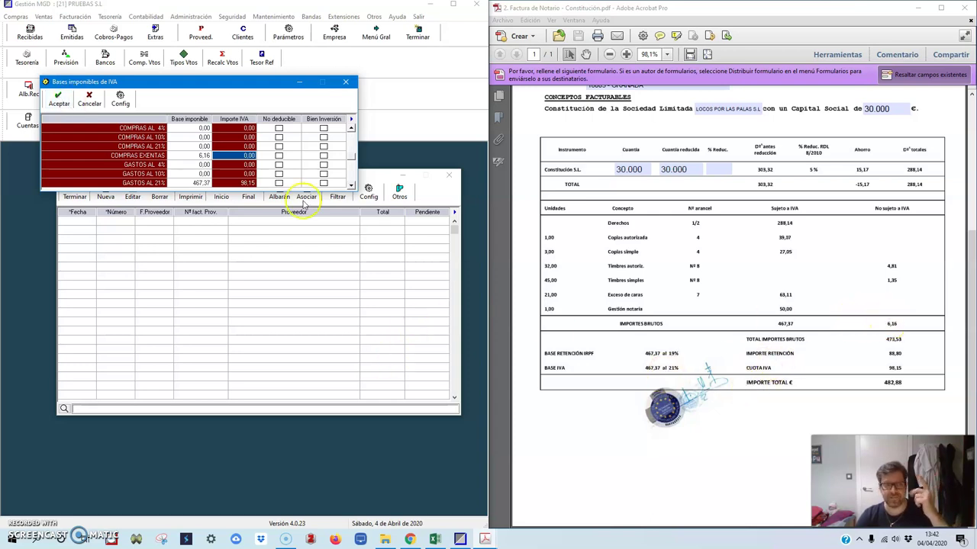
pyautogui.click(65, 103)
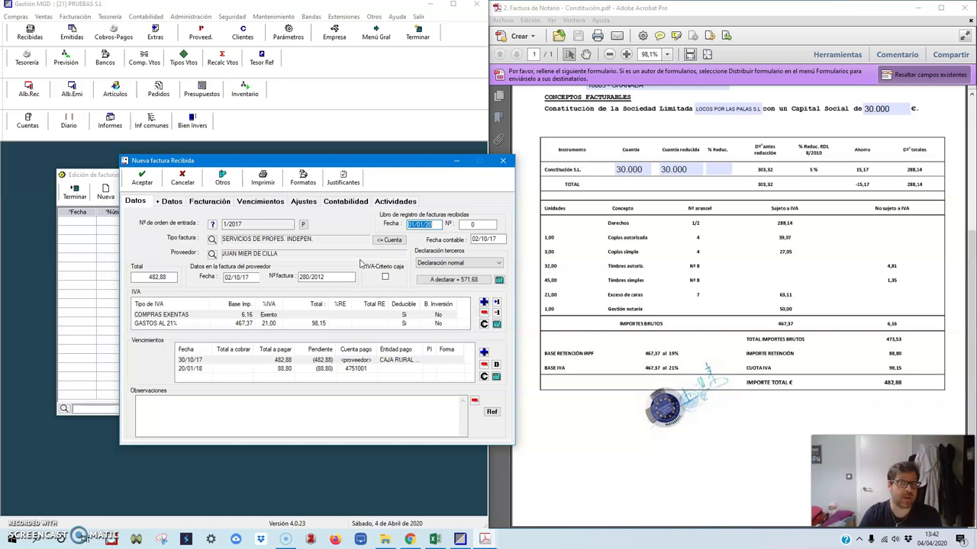
# Step: Review the invoice's due dates: 30/10/17 payment and 20/01/18 retention
pyautogui.click(172, 202)
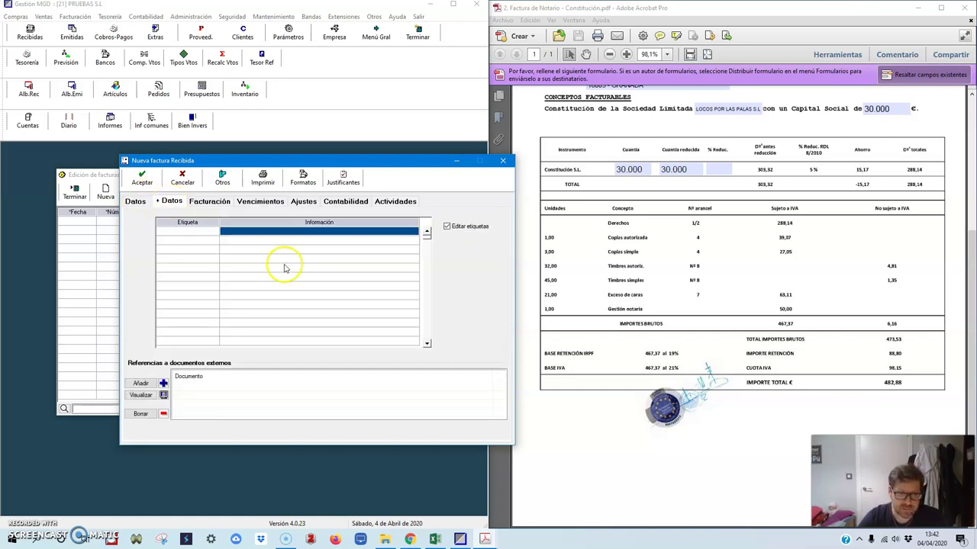
pyautogui.click(209, 201)
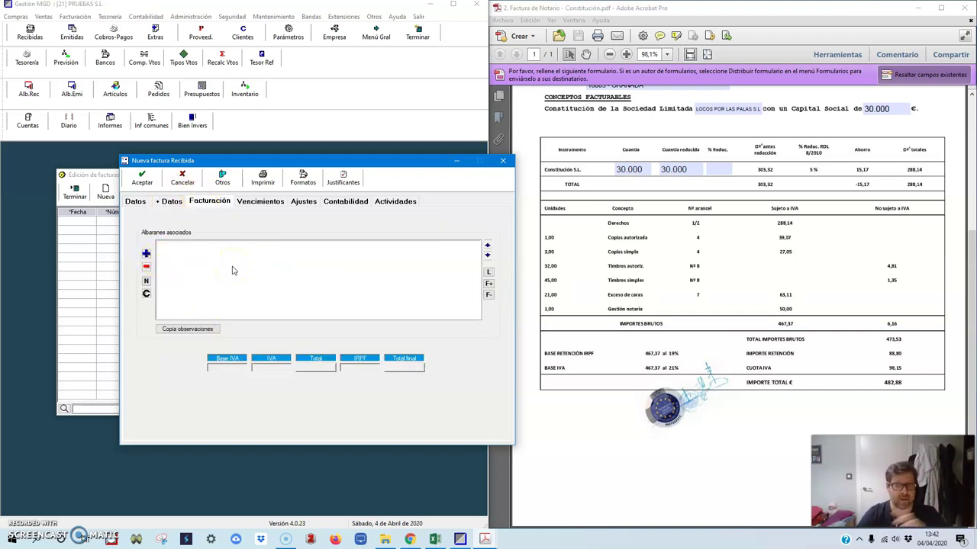
pyautogui.click(260, 203)
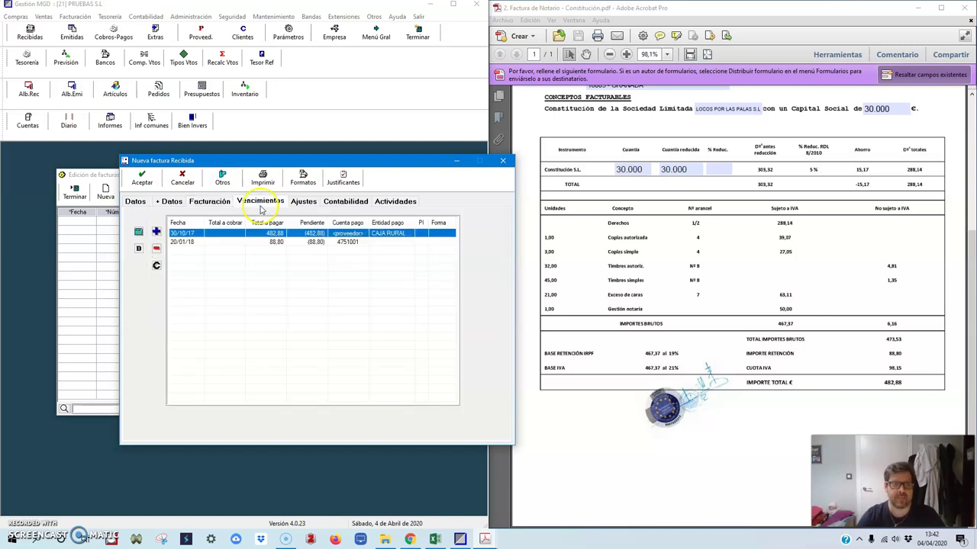
pyautogui.click(208, 243)
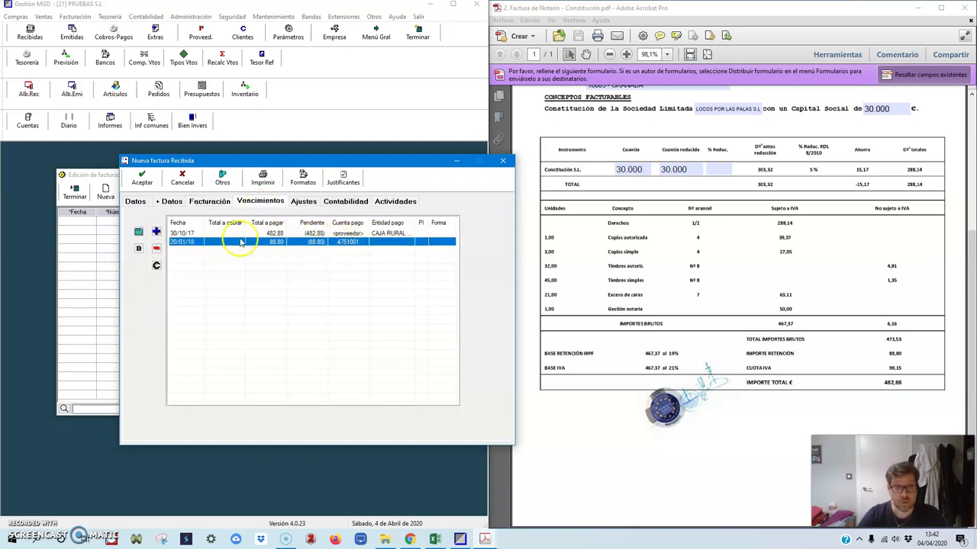
pyautogui.click(301, 233)
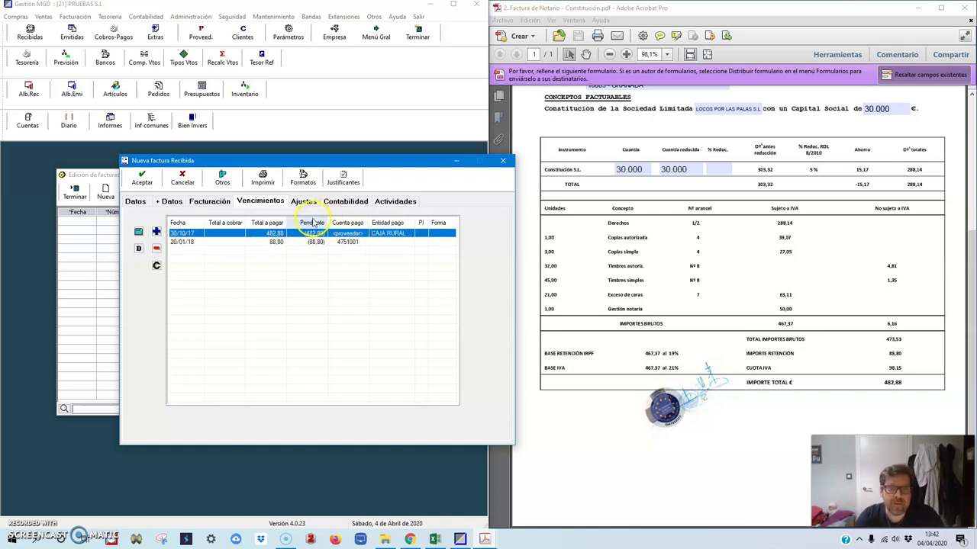
# Step: Review the journal entry lines, including 4722102 VAT, 4100001 supplier and 4751001 retention
pyautogui.click(341, 201)
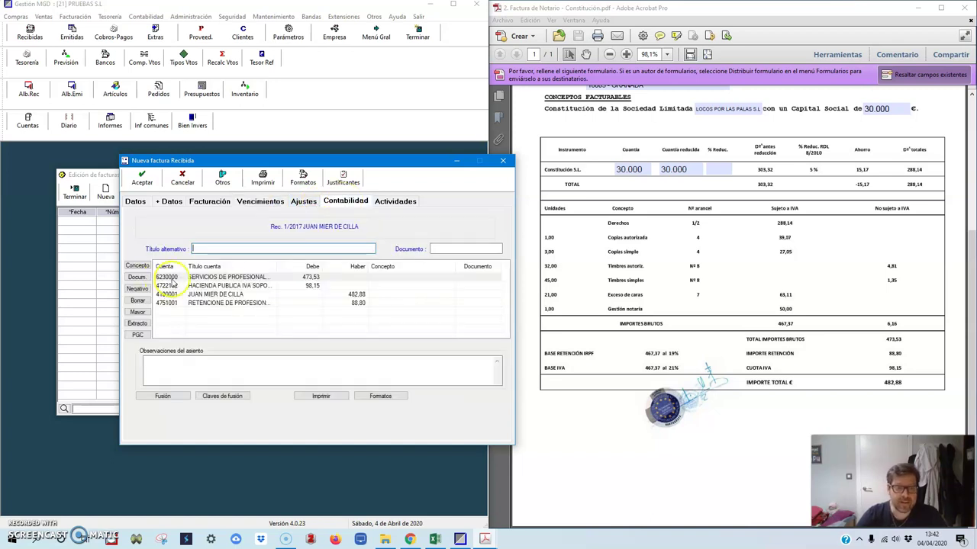
pyautogui.click(225, 278)
pyautogui.click(224, 286)
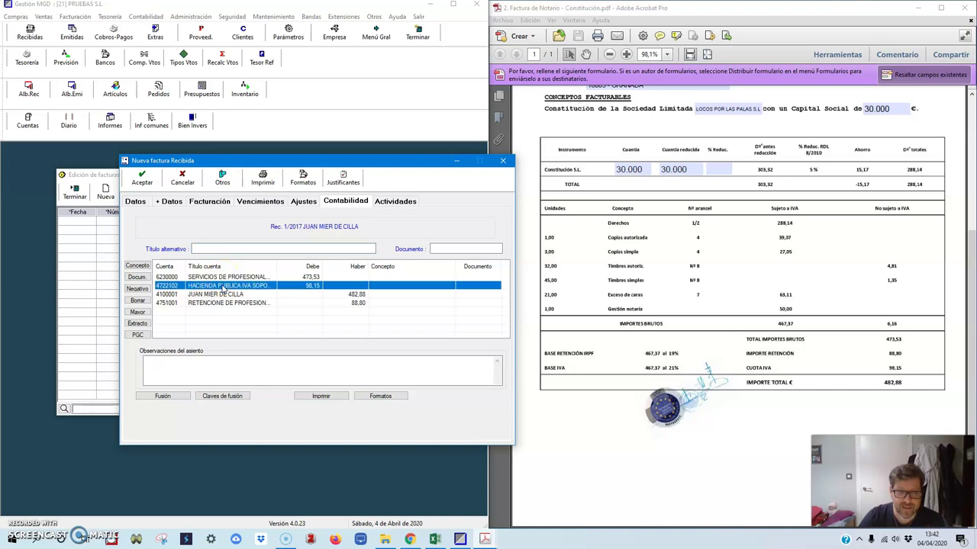
pyautogui.click(219, 294)
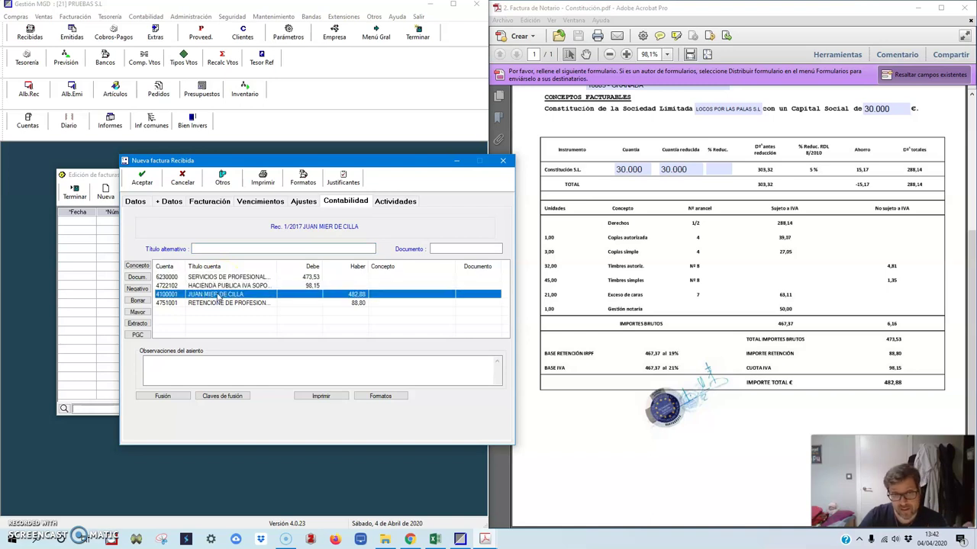
pyautogui.click(217, 303)
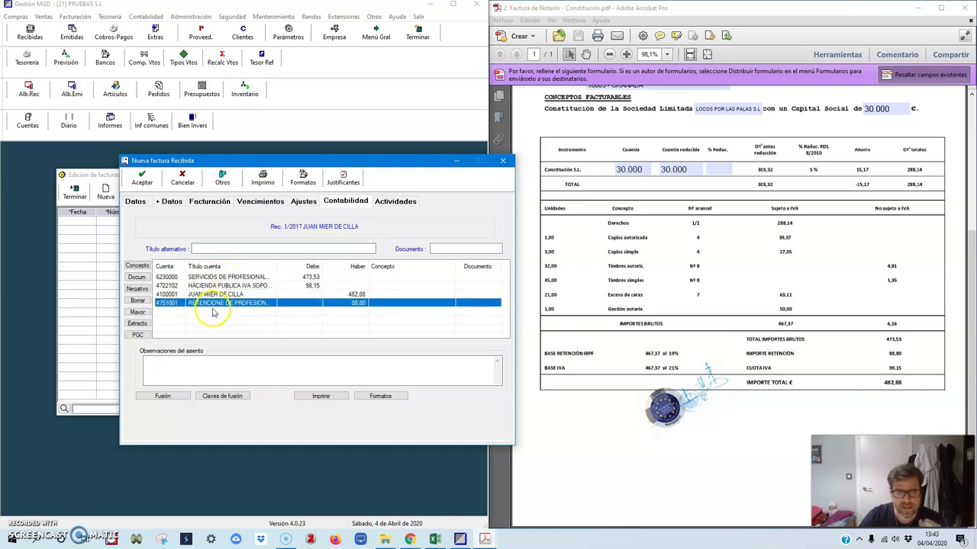
pyautogui.click(435, 540)
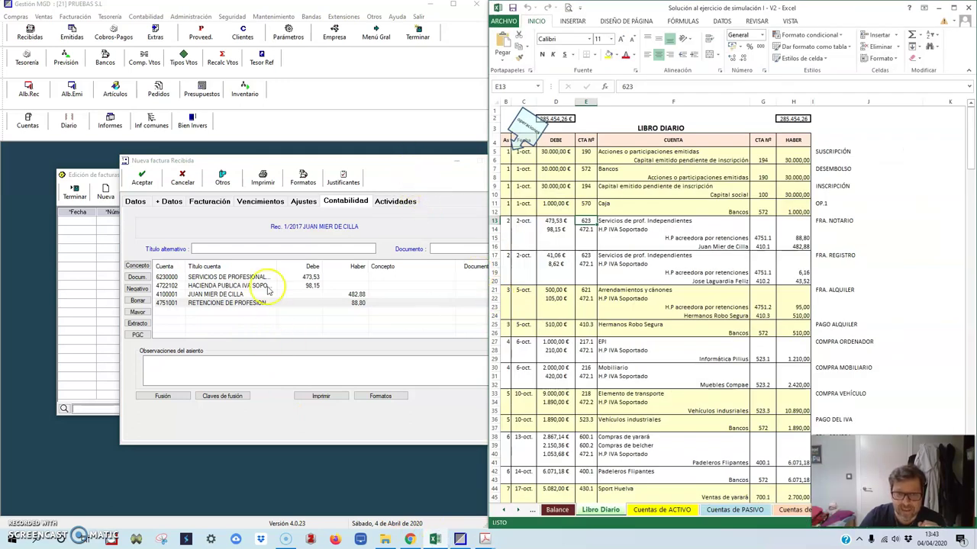
# Step: Check accounts 472.1, 4751.1 and 410.1 in the Libro Diario solution, then minimise Excel
pyautogui.click(586, 229)
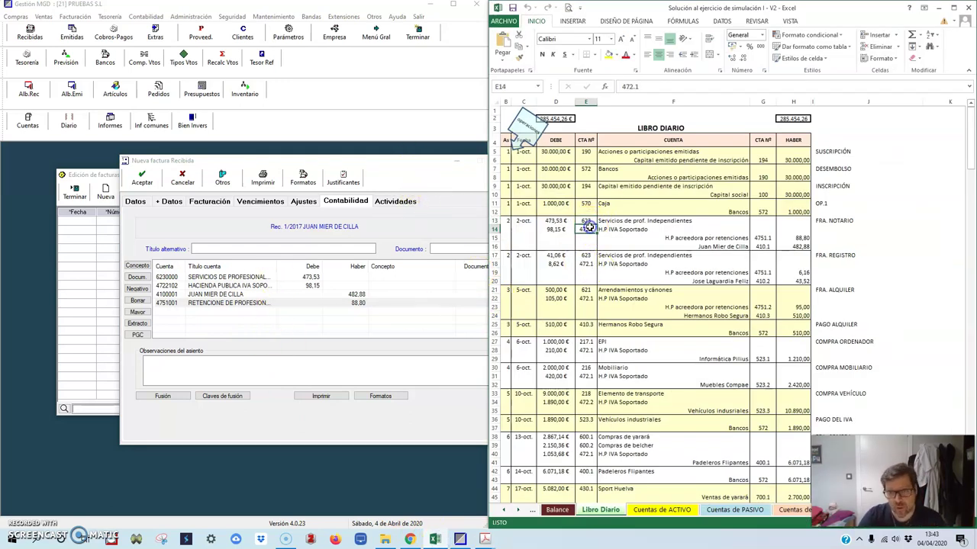
pyautogui.click(763, 238)
pyautogui.click(763, 248)
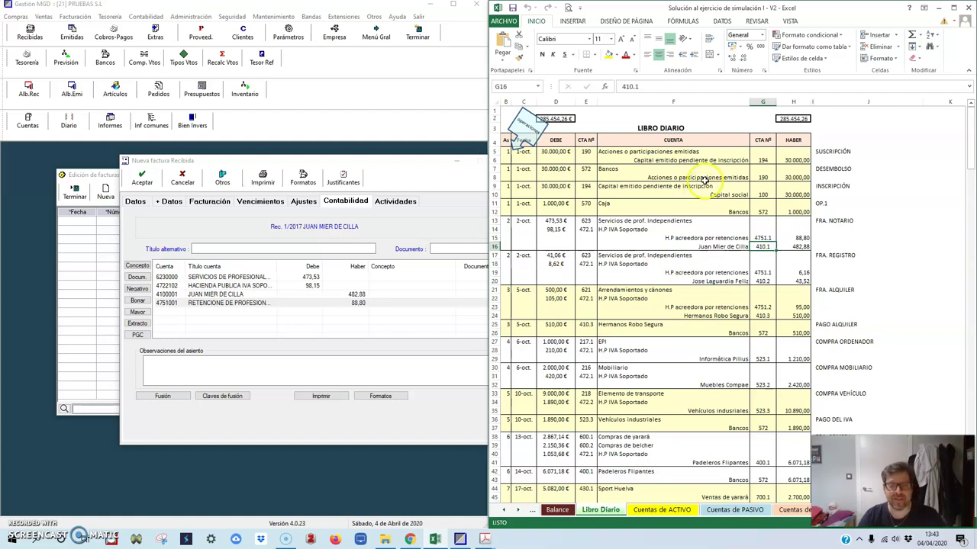
pyautogui.click(937, 7)
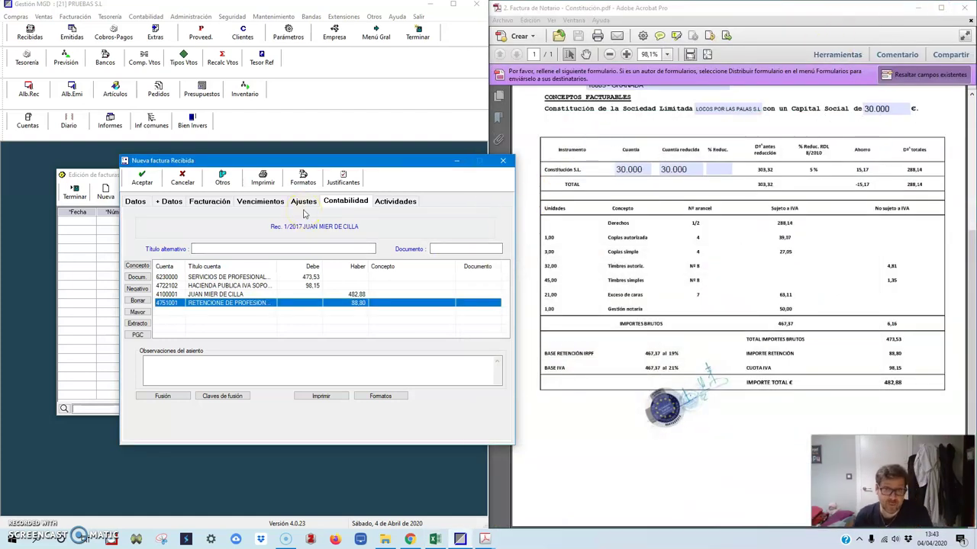
# Step: Review the invoice's retention adjustment on the Ajustes and Contabilidad tabs
pyautogui.click(303, 202)
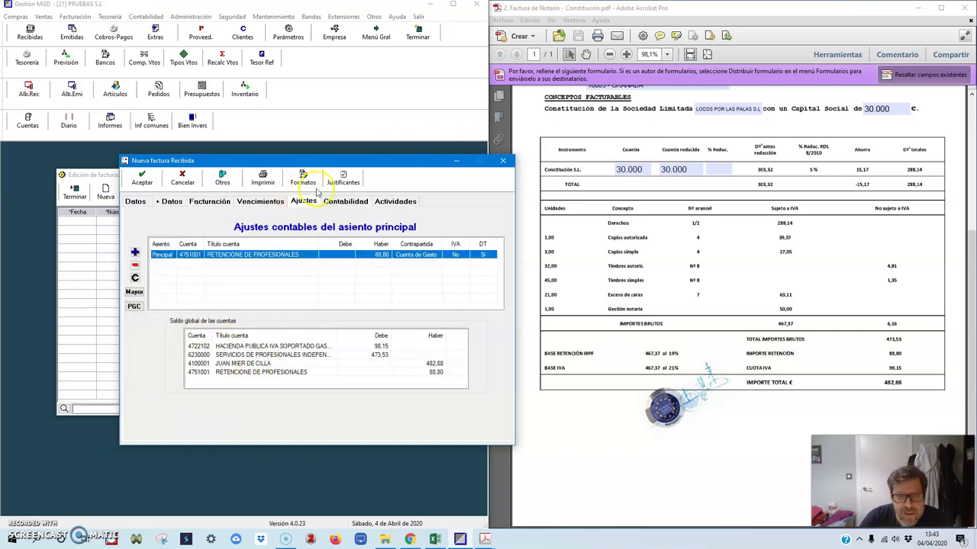
pyautogui.click(345, 201)
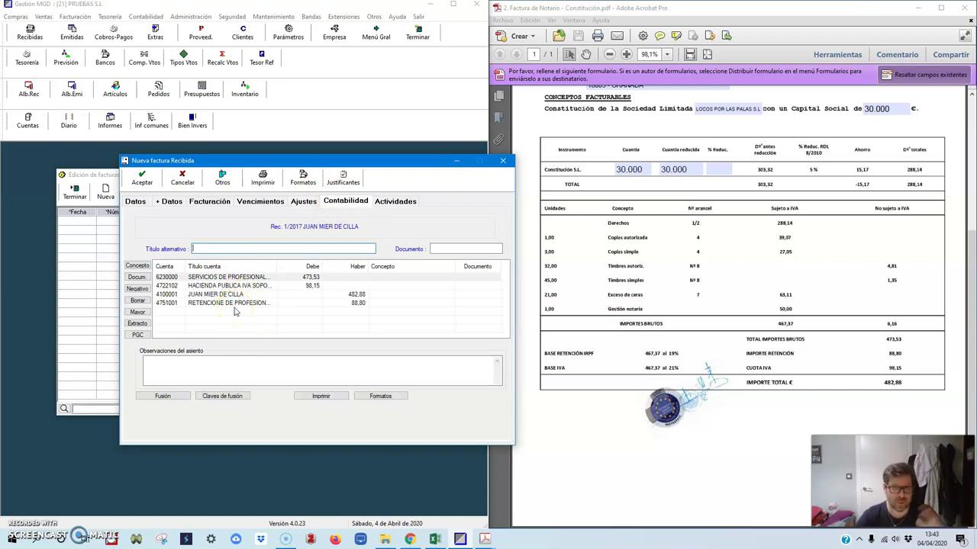
pyautogui.click(303, 202)
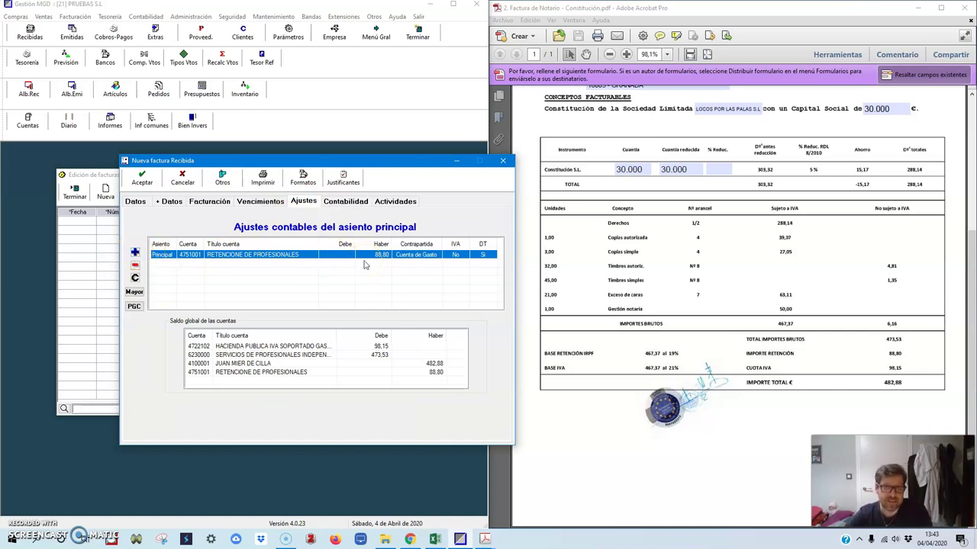
pyautogui.click(135, 200)
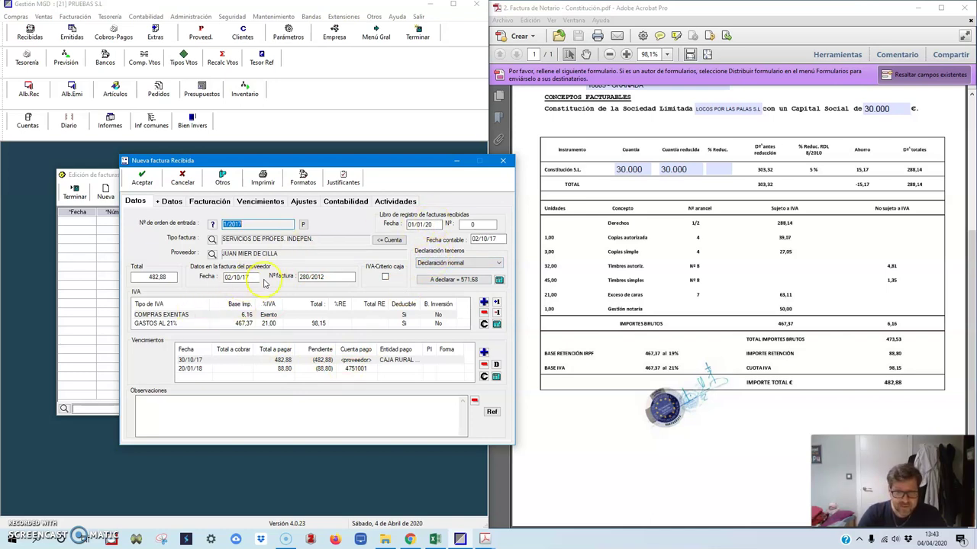
# Step: Correct the Libro de registro date from 01/01/20 to 01/01/17 and save the received invoice
pyautogui.click(431, 224)
pyautogui.click(436, 223)
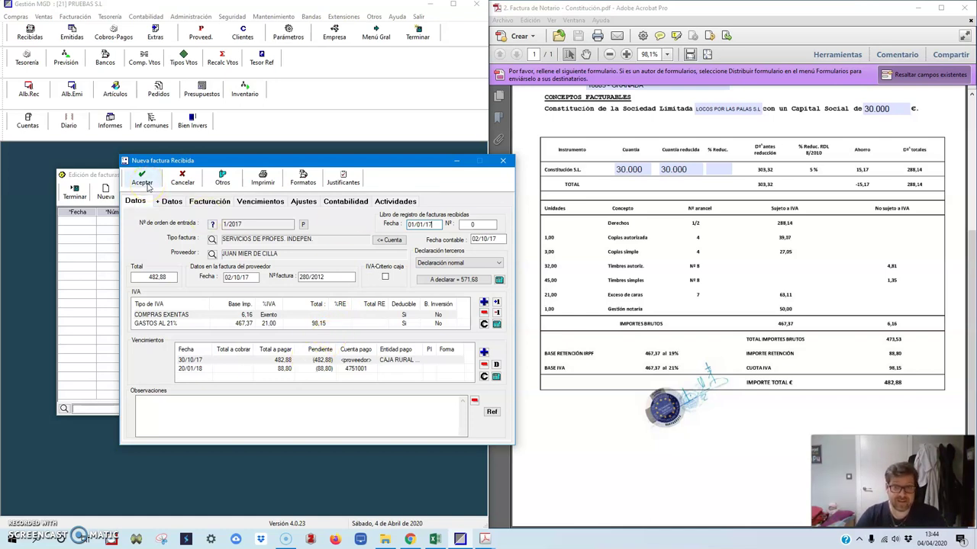
pyautogui.click(142, 183)
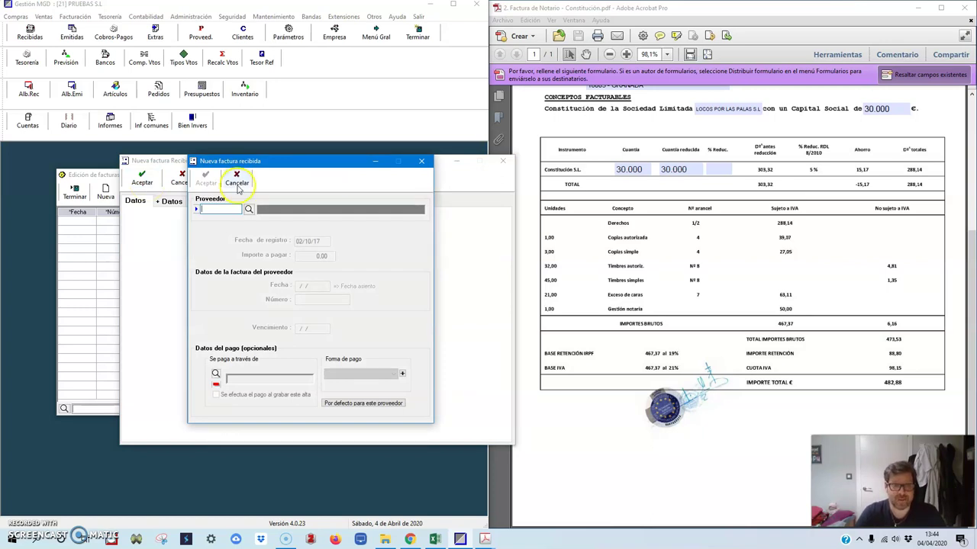
# Step: Cancel the extra blank invoice form and close the received-invoices list, then open Diario
pyautogui.click(236, 183)
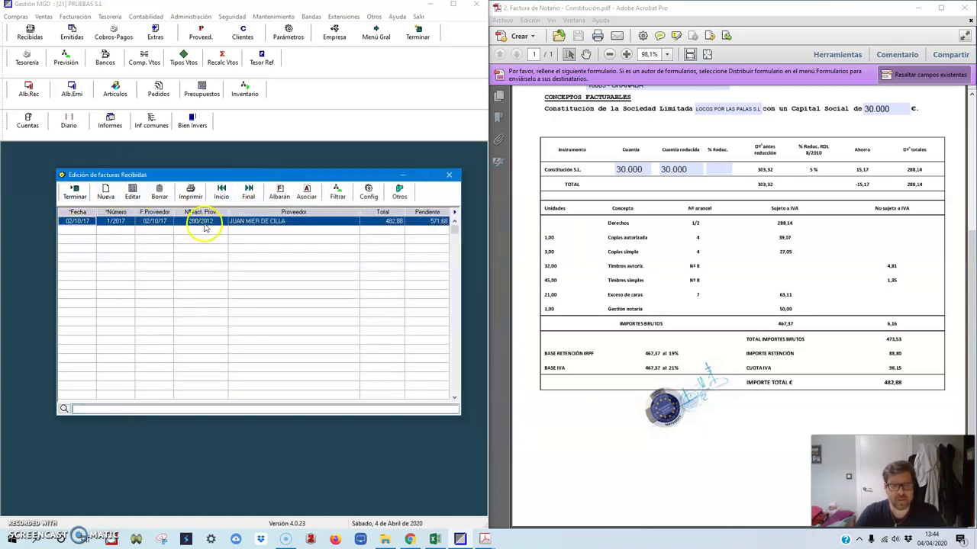
pyautogui.click(75, 191)
pyautogui.click(68, 120)
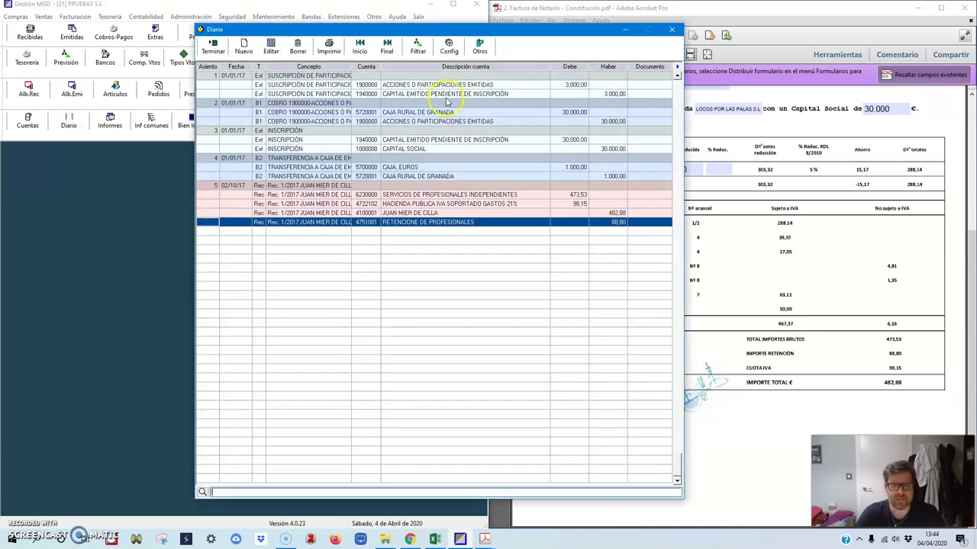
# Step: Locate journal entry 5 dated 02/10/17 with its 473,53 expense, 98,15 VAT and 88,80 retention lines
pyautogui.click(446, 101)
pyautogui.moveTo(393, 29); pyautogui.dragTo(249, 22)
pyautogui.click(250, 103)
pyautogui.click(250, 158)
pyautogui.click(245, 197)
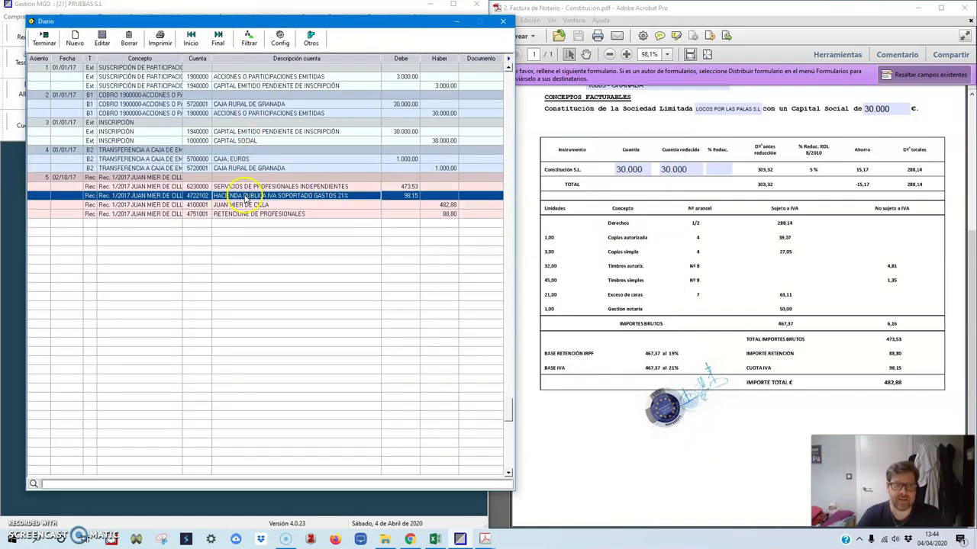
pyautogui.click(435, 540)
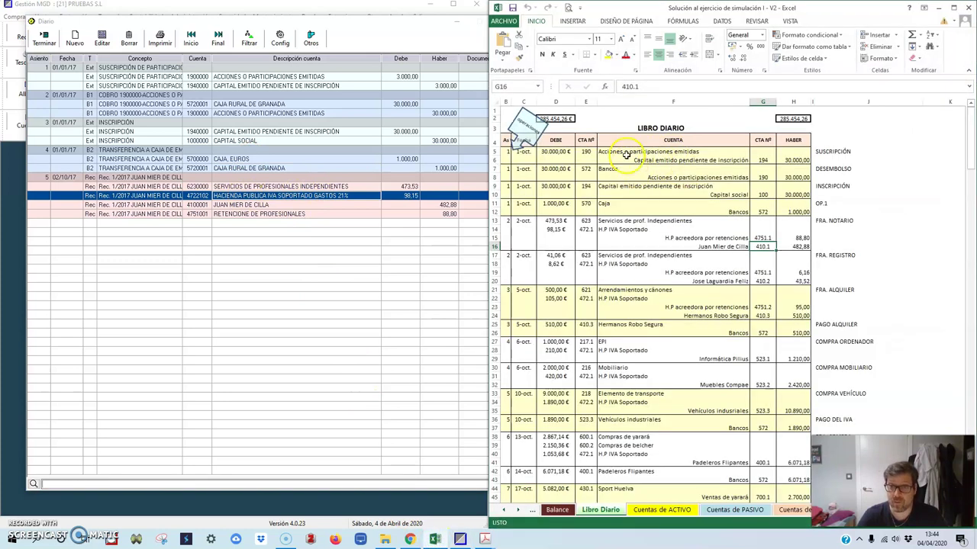
# Step: Compare the Excel Libro Diario's bank, notary, professional-services and rental entries with the program's journal
pyautogui.click(624, 169)
pyautogui.click(622, 221)
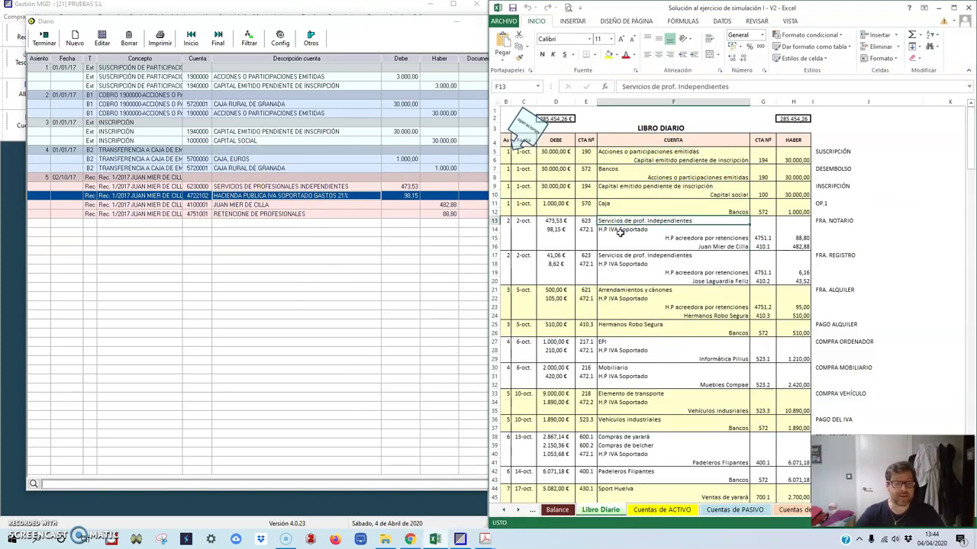
pyautogui.click(622, 255)
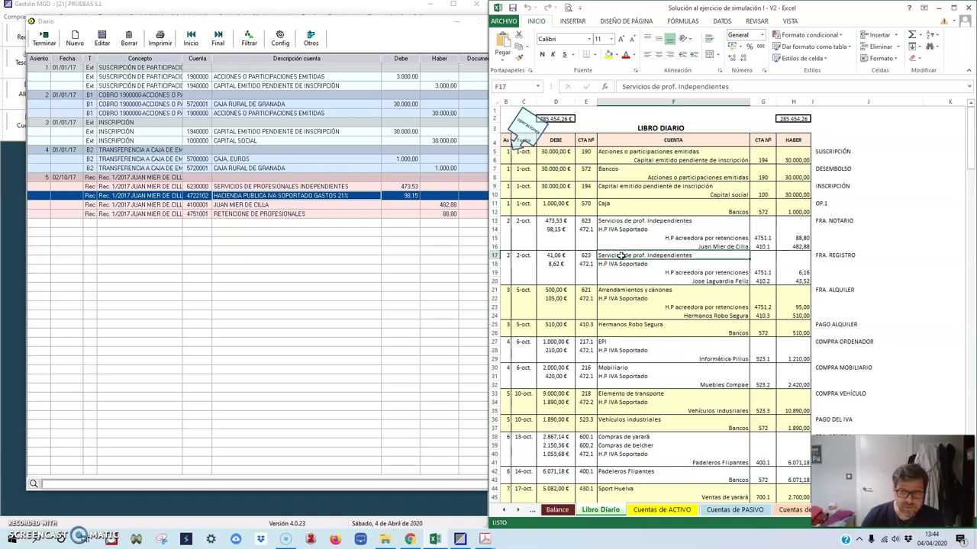
pyautogui.click(620, 291)
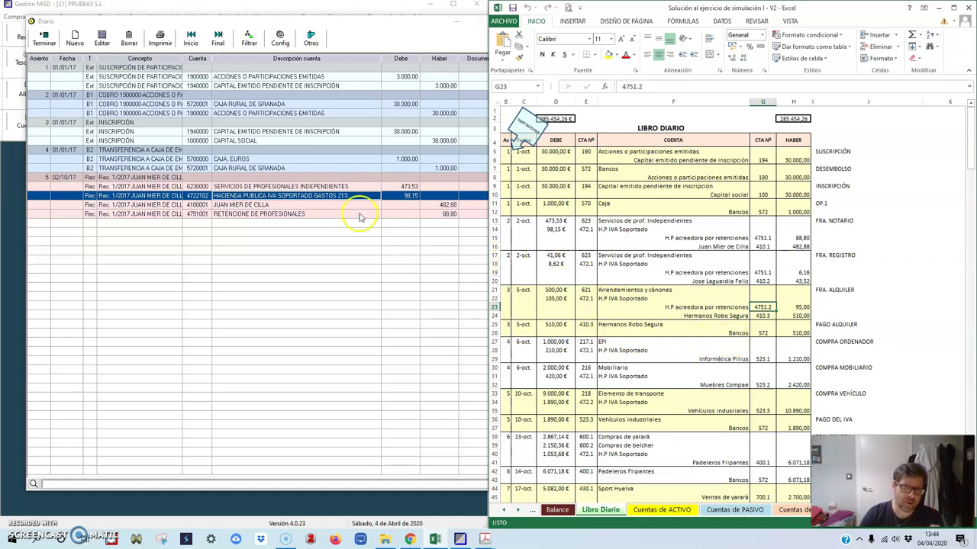
pyautogui.click(469, 20)
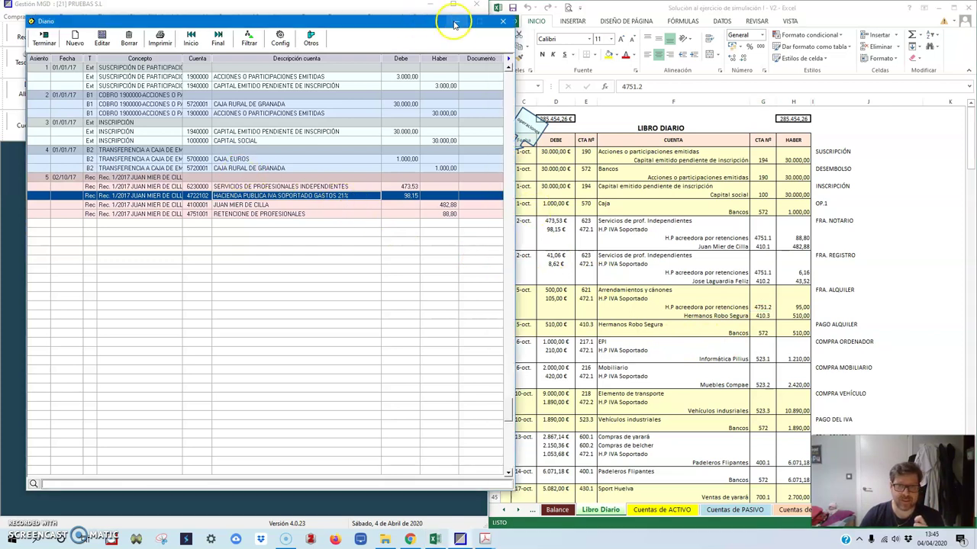
# Step: Close the Diario and start a blank new received invoice from the Recibidas list
pyautogui.click(43, 38)
pyautogui.click(31, 34)
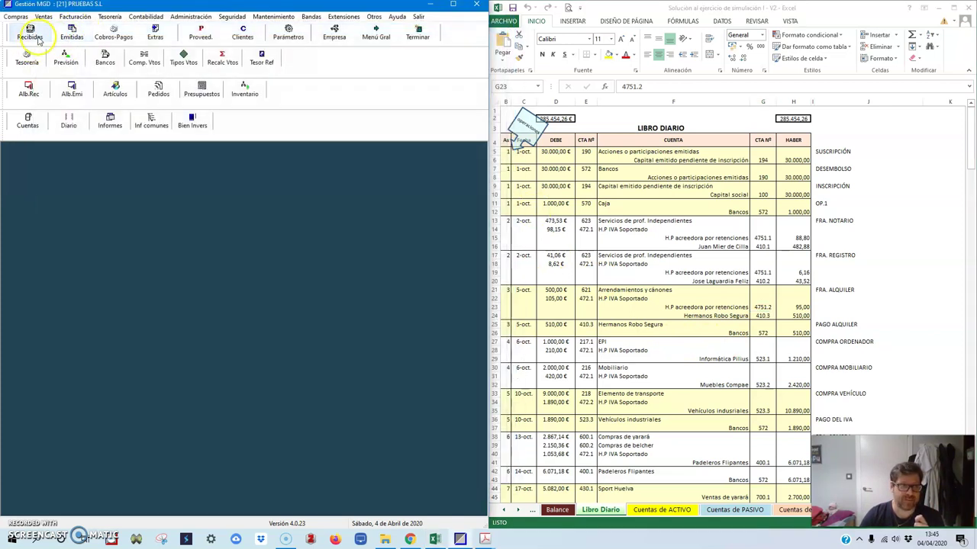
pyautogui.click(106, 191)
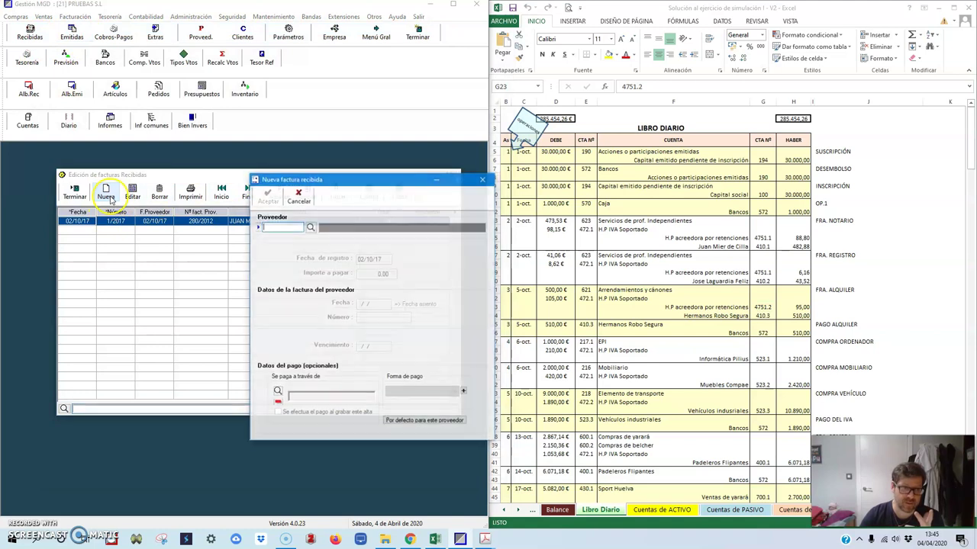